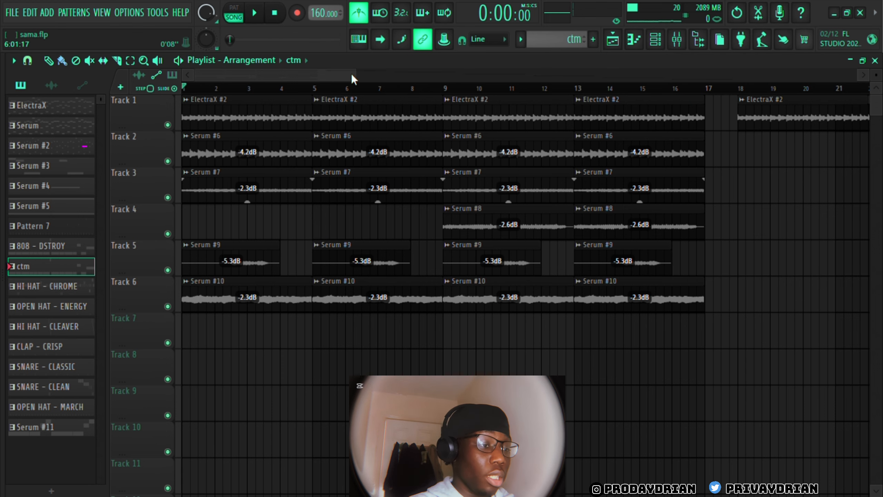
Play the arrangement from the start, turn off the metronome, and stop playback
drag(360, 77, 305, 73)
key(space)
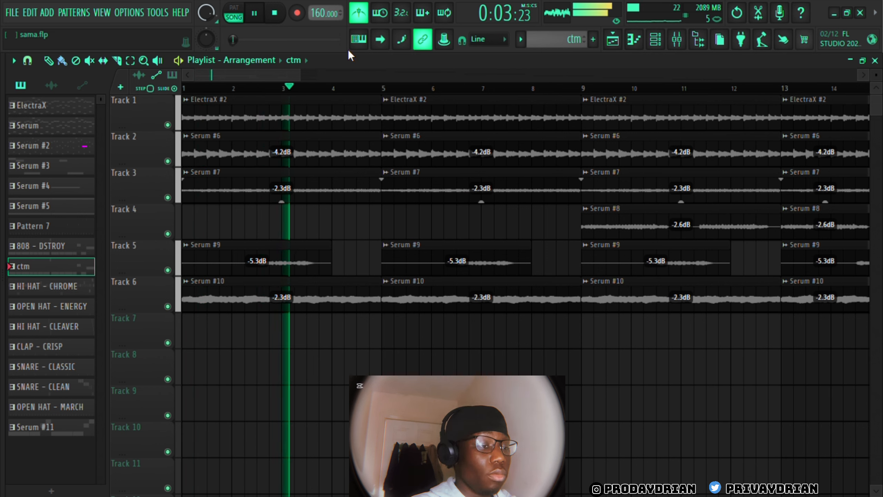
click(365, 16)
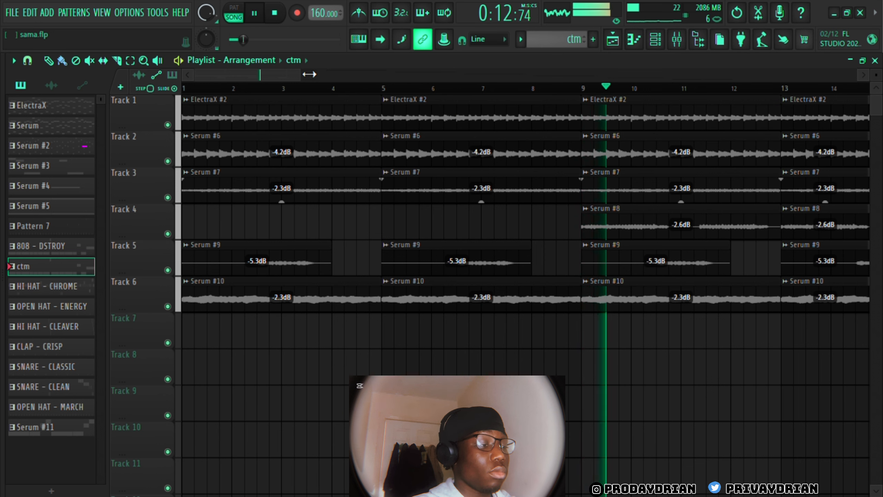
key(space)
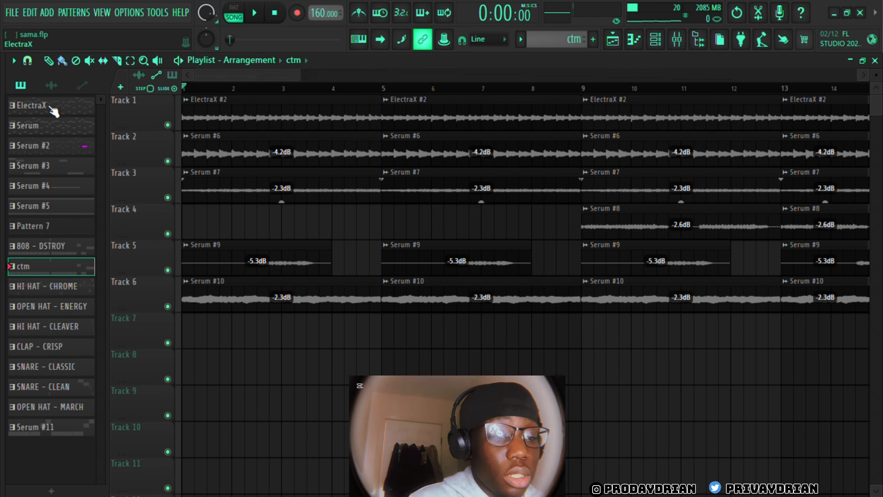
drag(54, 110, 172, 334)
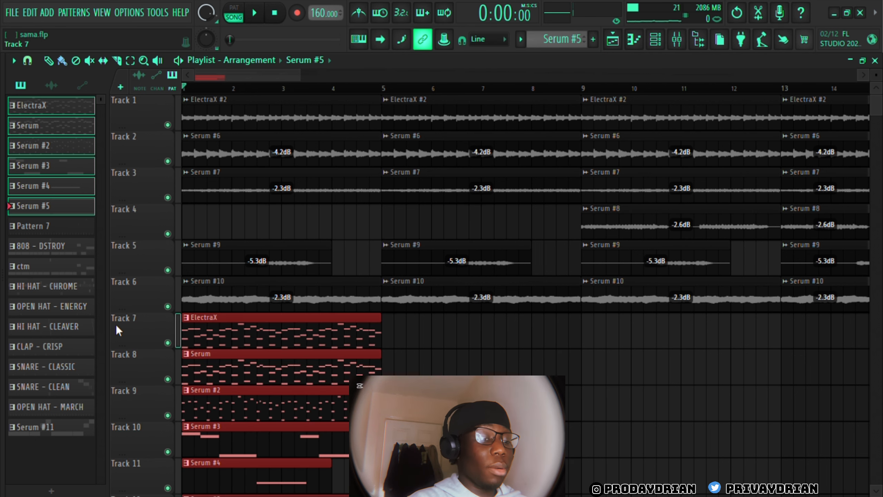
drag(122, 345, 122, 319)
key(ctrl+z)
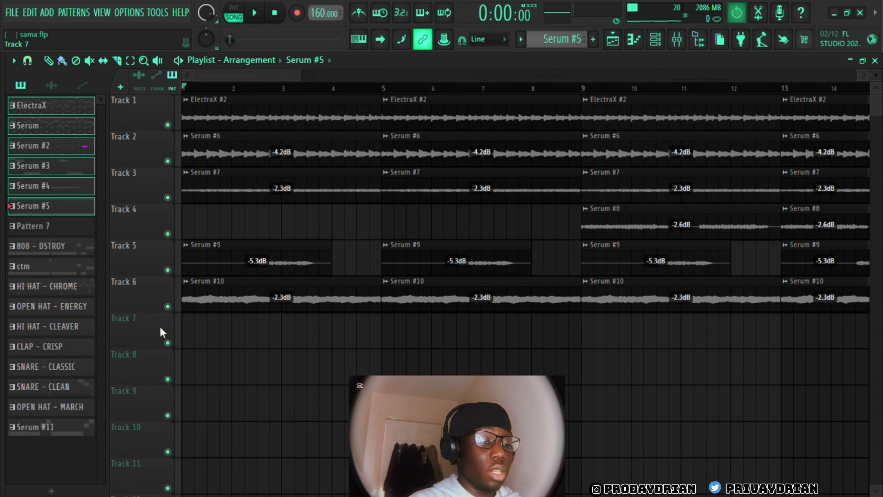
Place the patterns ElectraX through Serum #5 at bar 1 from Track 7 downward, and show the Serum pattern's channels
drag(37, 107, 186, 340)
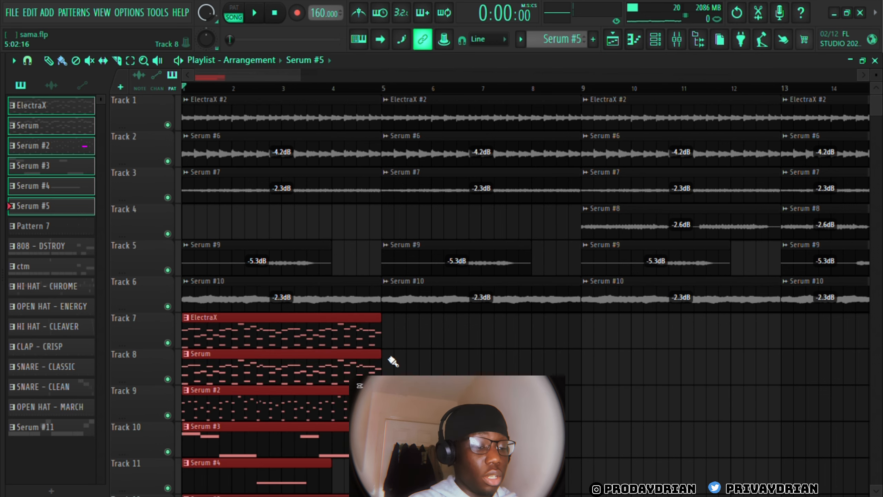
click(313, 380)
click(657, 38)
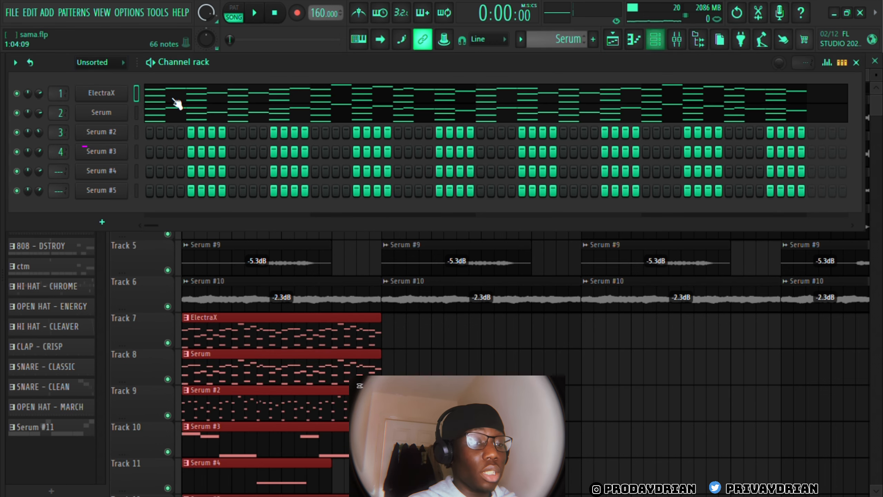
Bring up the Serum channel's piano roll without its plugin window and mark F as the labelled root key
click(105, 116)
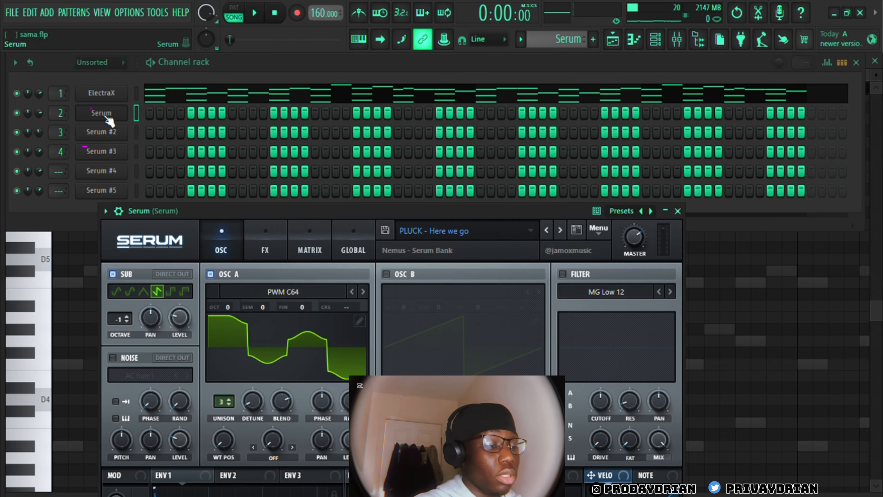
click(105, 117)
scroll(184, 273, down, 3)
right_click(157, 250)
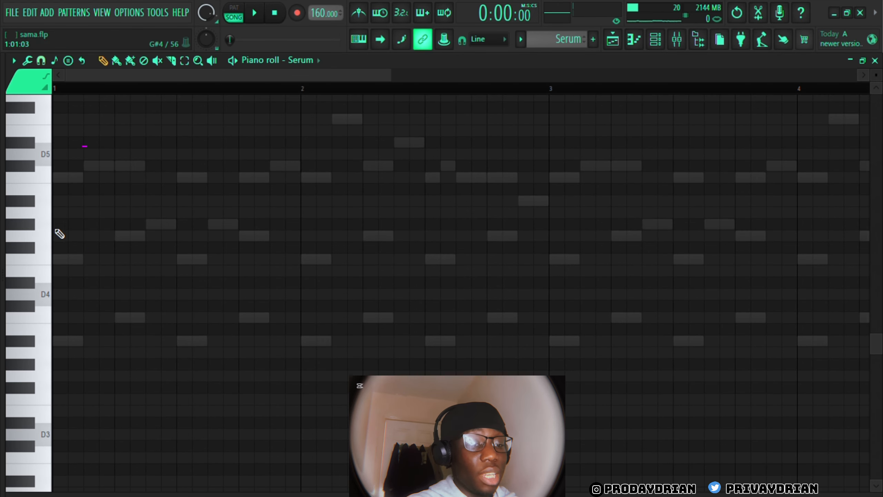
middle_click(21, 119)
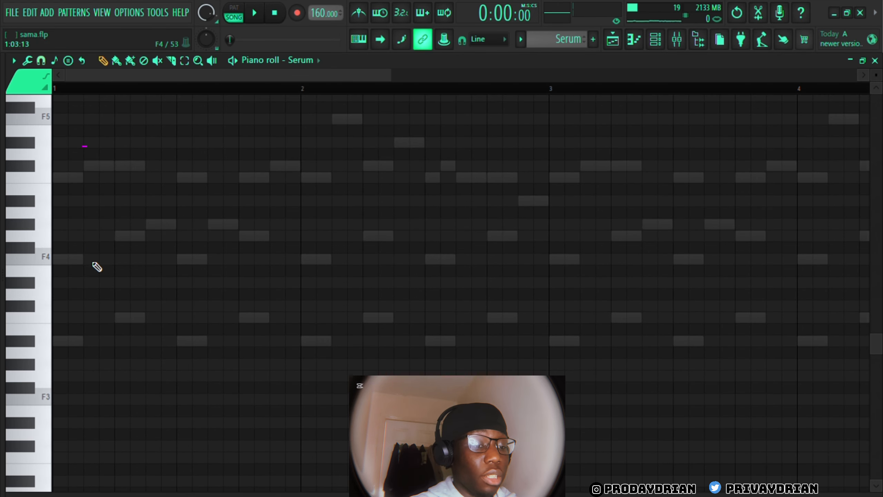
Draw alternating F4, G4, F4, G4 notes on the four beats of bar 1 and play them back
click(70, 259)
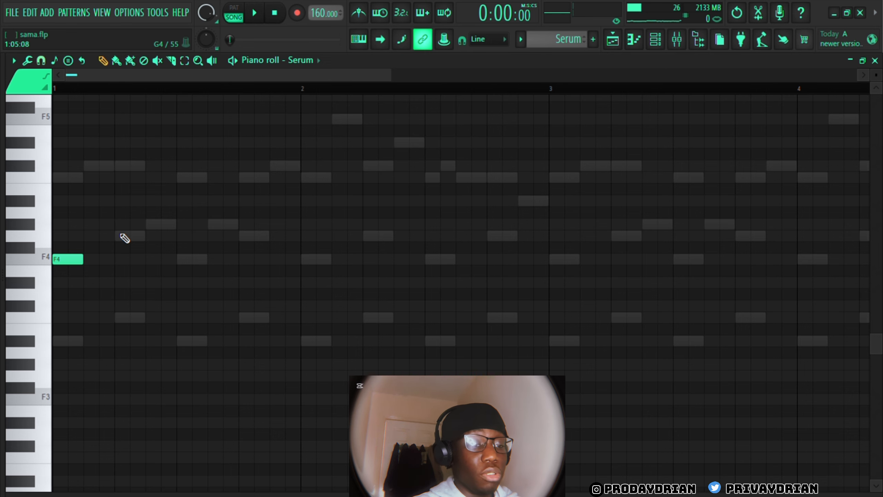
click(126, 237)
click(192, 260)
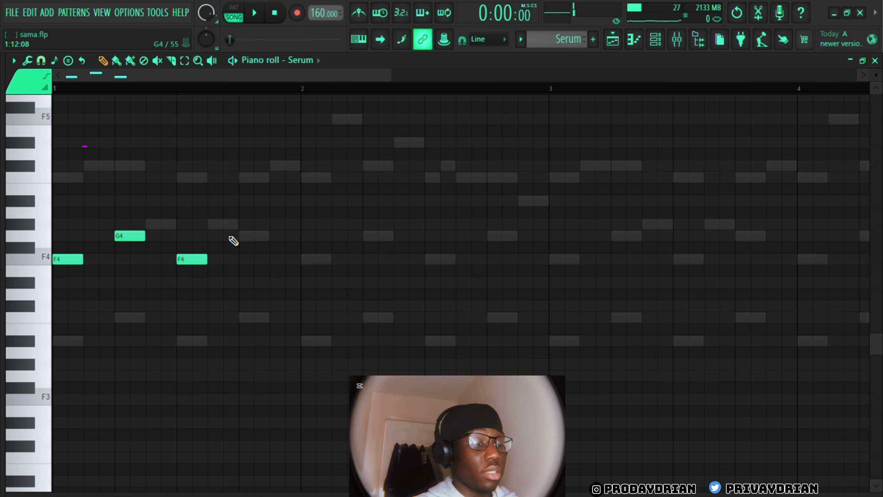
click(245, 236)
key(space)
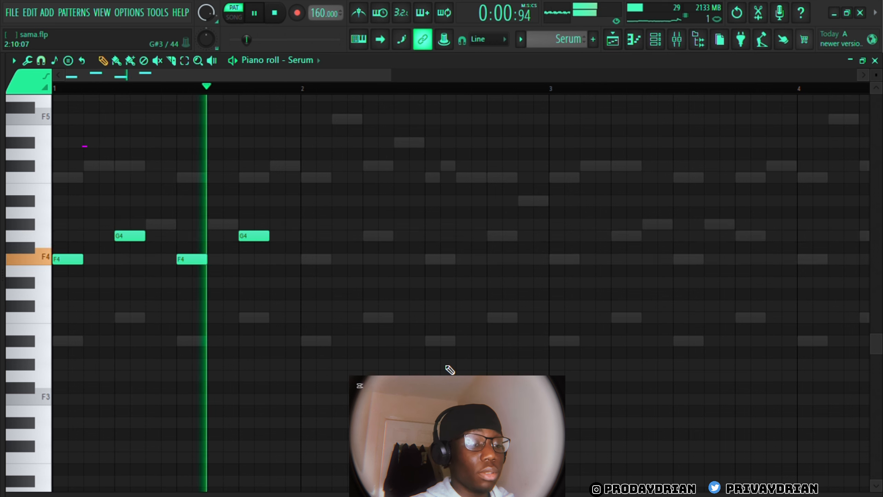
key(space)
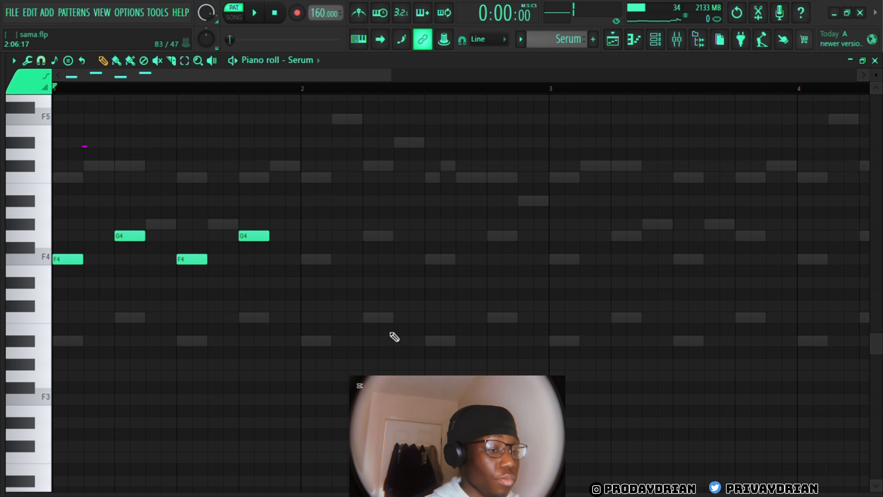
Add G#4 and C5 notes above the first F4 at the start of bar 1
click(66, 224)
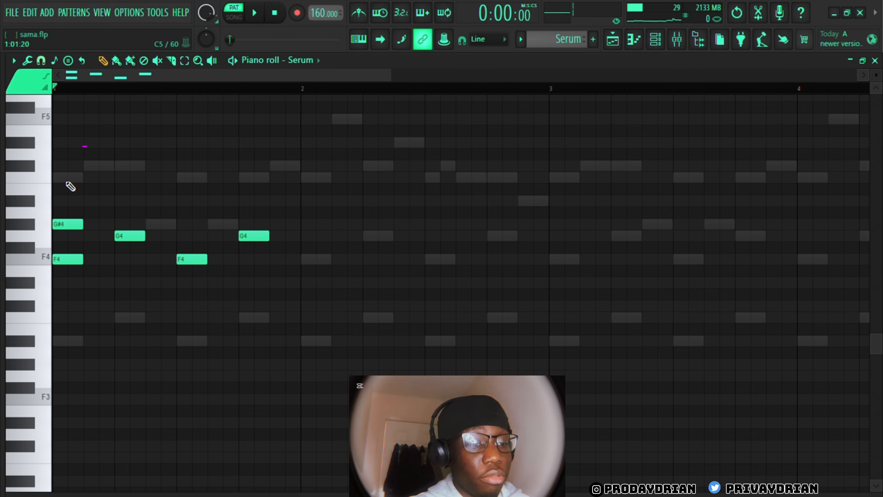
click(66, 189)
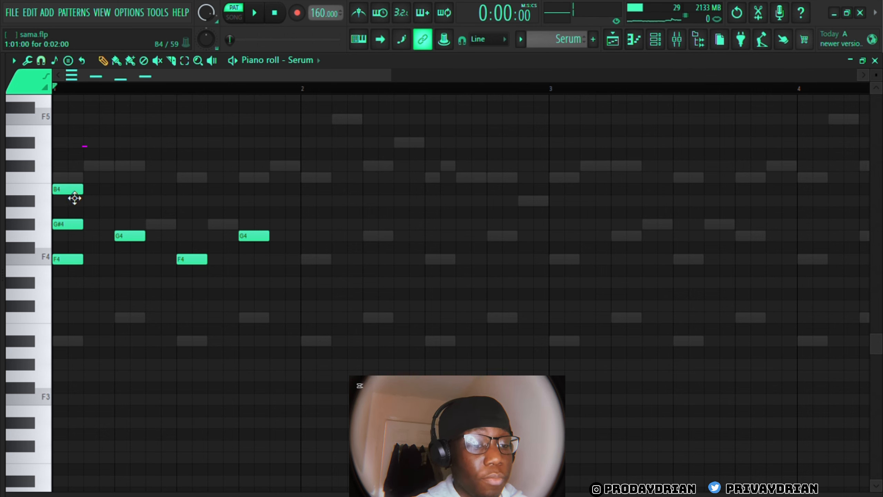
drag(74, 199, 74, 187)
Move the G#4 of the first chord down to A#3 and play the chord back
ctrl+click(79, 225)
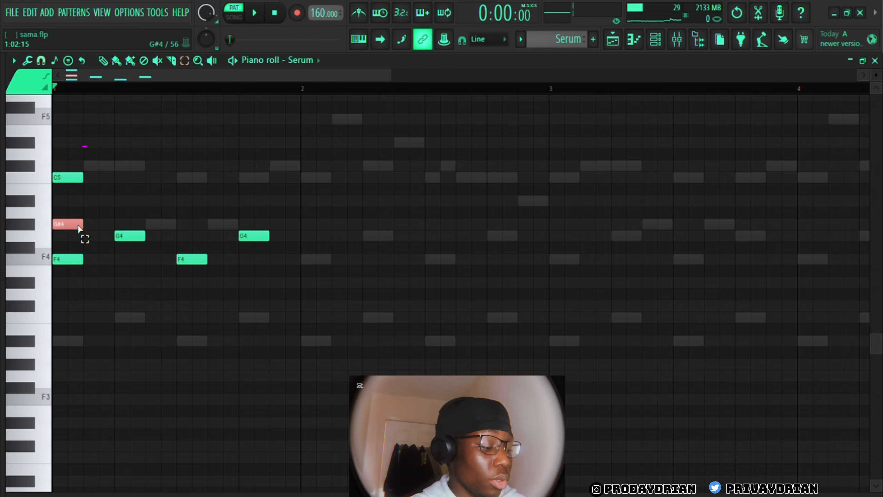
key(ctrl+Down)
key(space)
key(space)
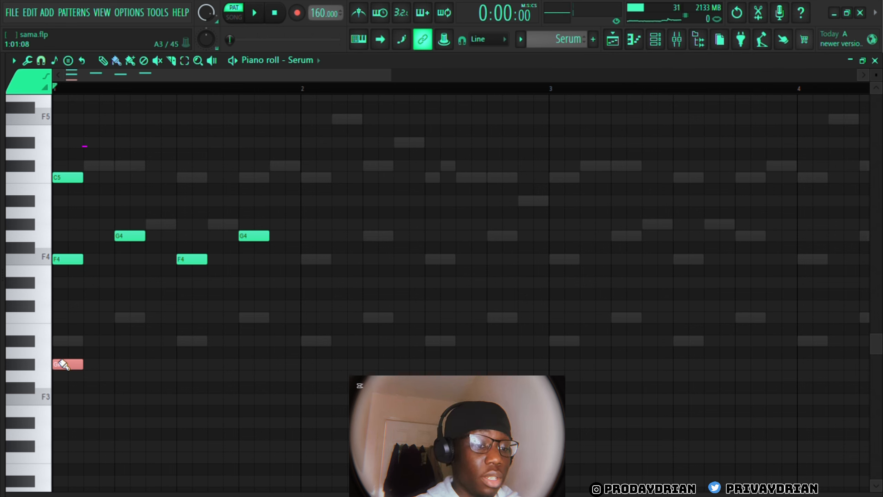
drag(62, 364, 64, 347)
key(space)
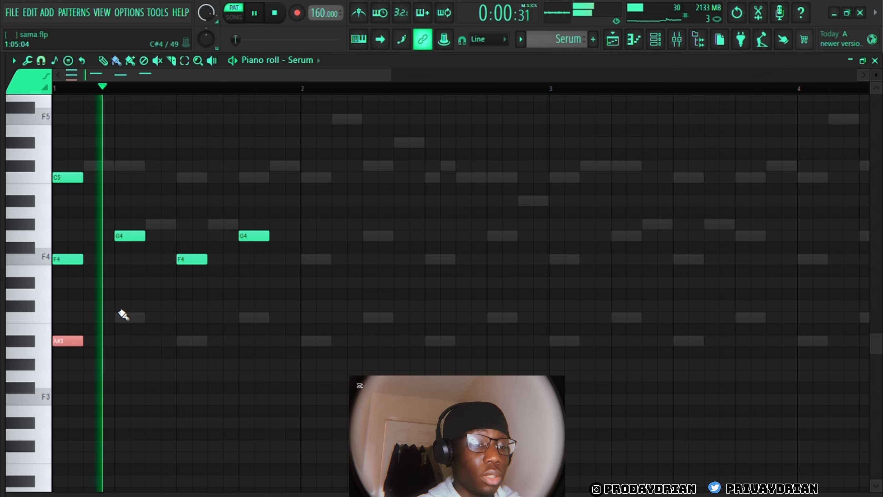
key(space)
click(75, 181)
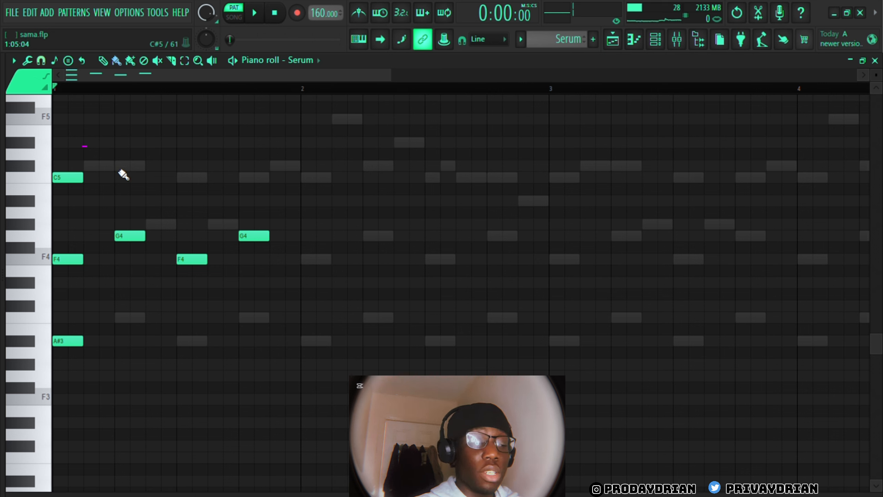
Replace the G4 on beat 2 with a copy of the first chord raised two semitones, its top note lowered to C#5
right_click(129, 235)
drag(87, 148, 134, 323)
click(153, 351)
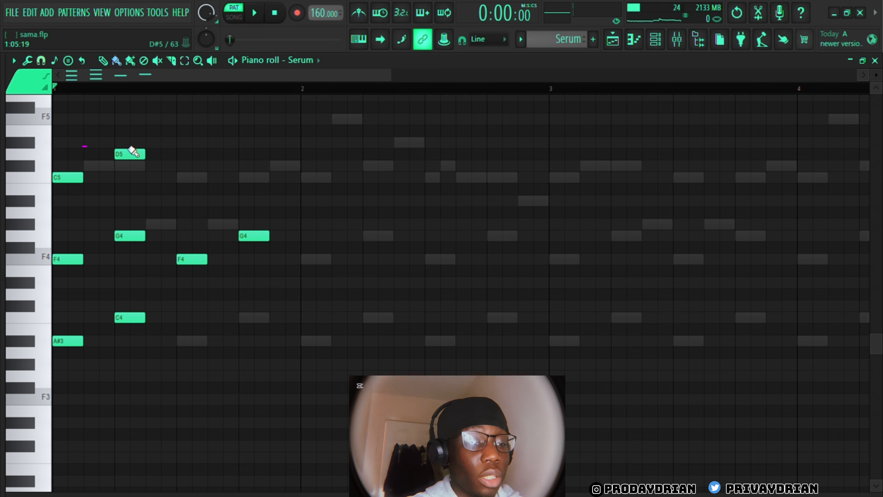
drag(134, 162, 136, 173)
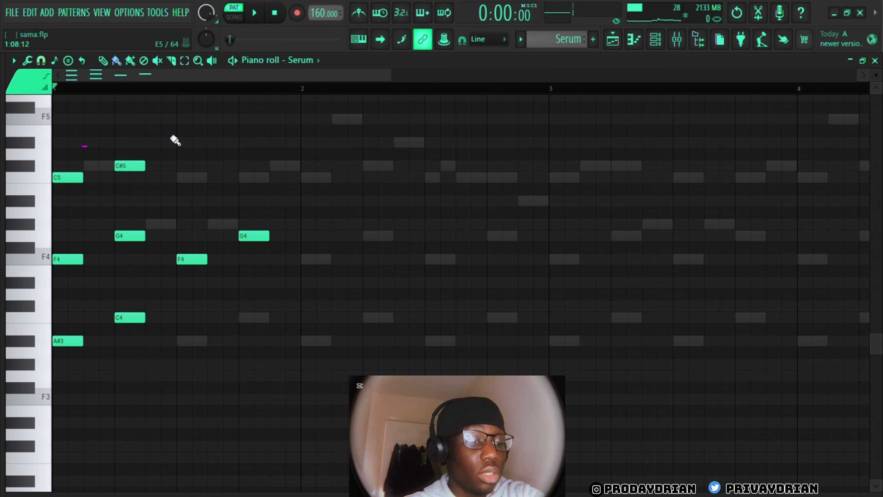
key(space)
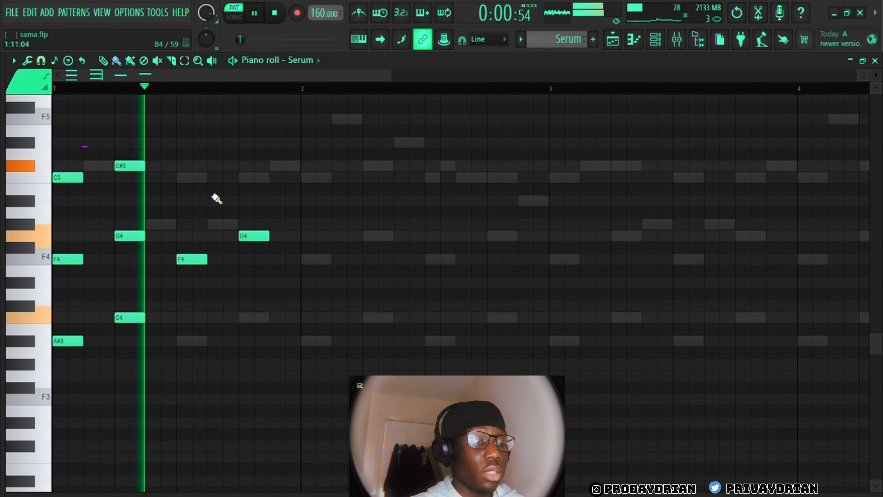
key(space)
Replace the single notes on beats 3 and 4 with a copy of the first two chords and play bar 1
right_click(192, 259)
right_click(262, 240)
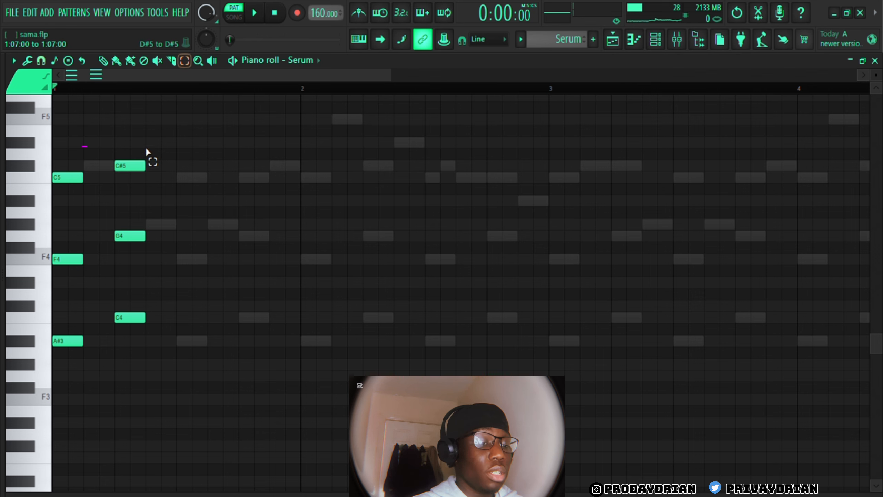
drag(146, 138, 52, 463)
drag(84, 350, 211, 371)
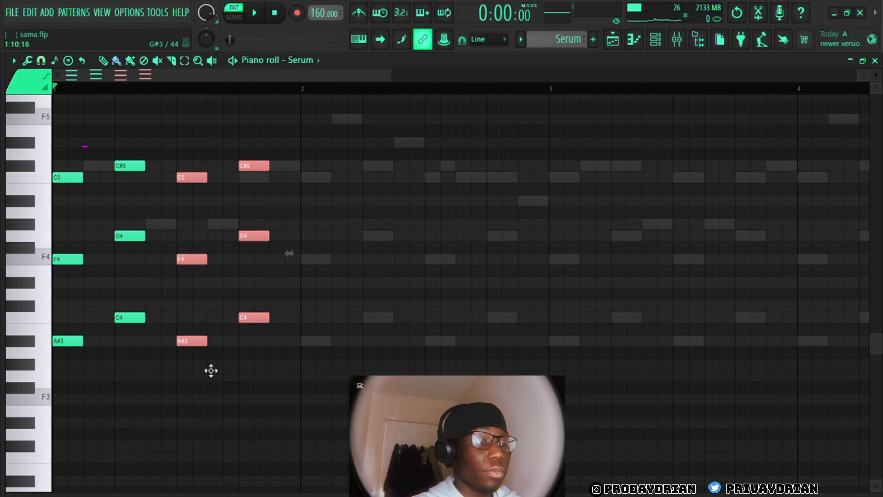
click(311, 371)
key(space)
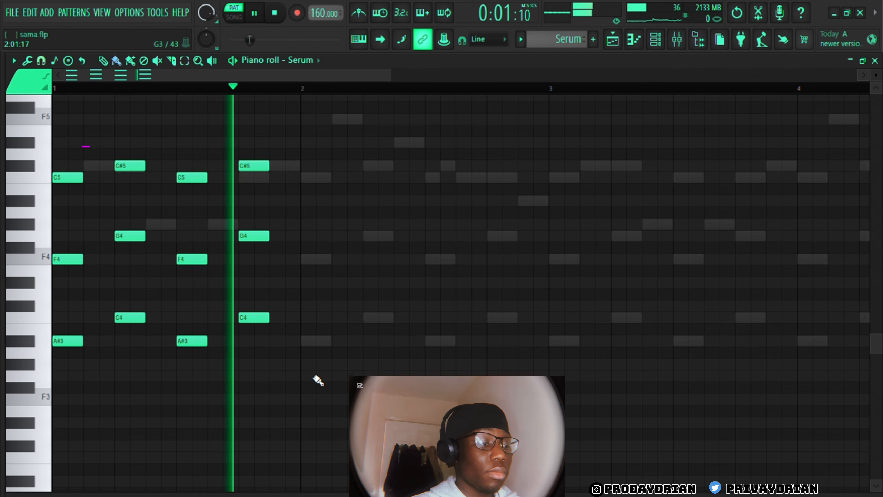
key(space)
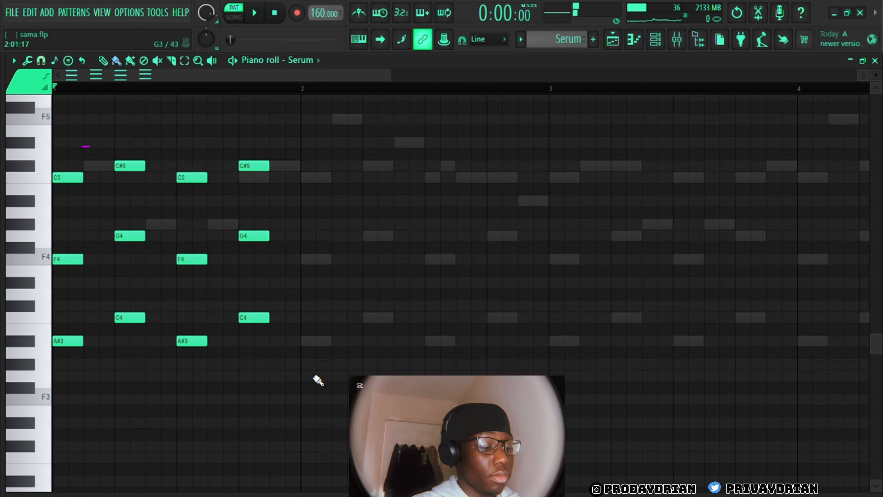
Repeat the chords through bar 4, with the second half starting at bar 3 and C5 topping the last chord of each half
drag(391, 75, 839, 170)
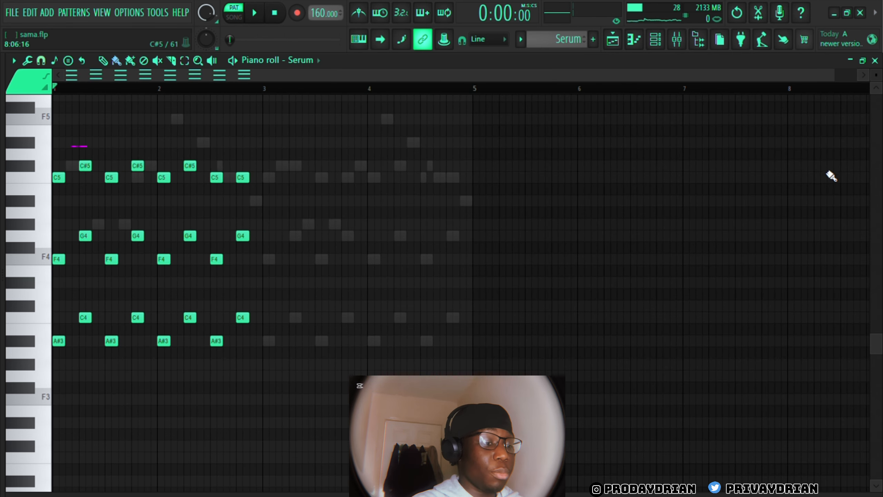
key(ctrl+b)
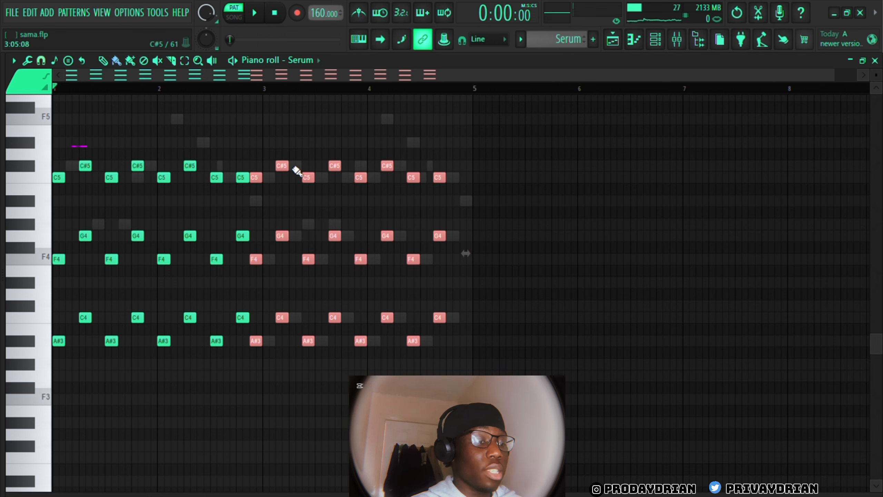
drag(297, 171, 302, 168)
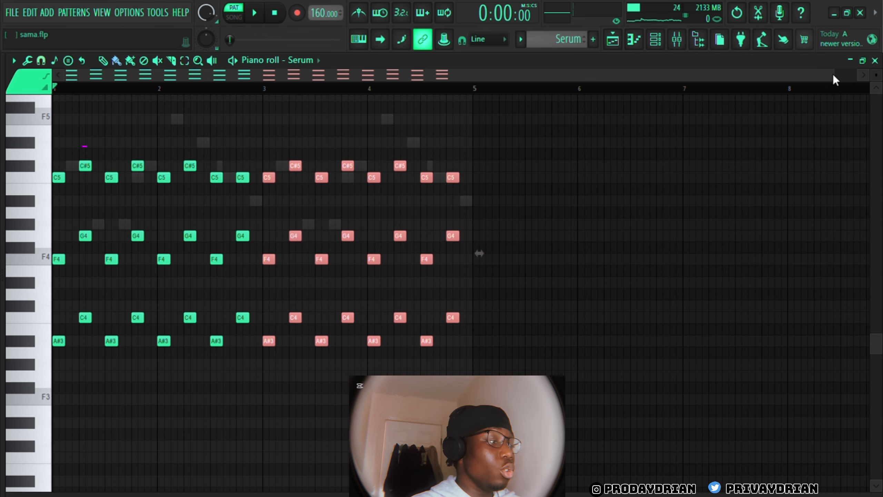
mouse_move(834, 76)
mouse_down()
mouse_move(397, 103)
mouse_move(231, 130)
mouse_up()
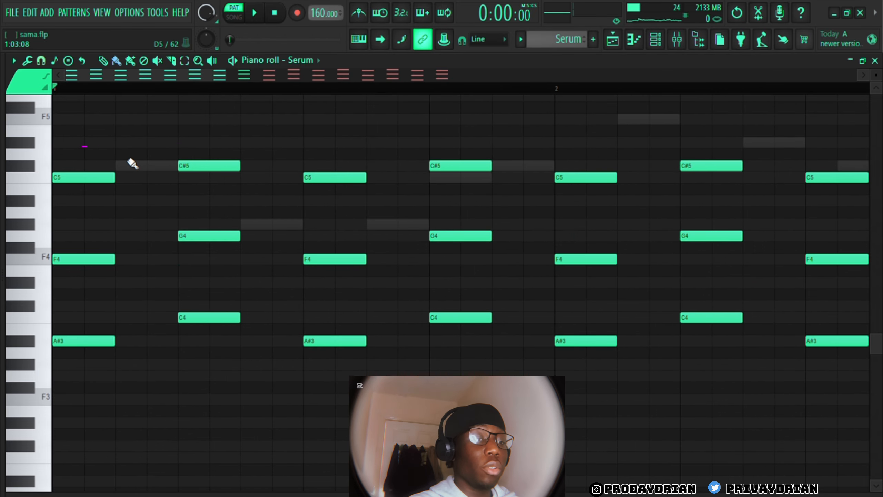
scroll(290, 160, up, 3)
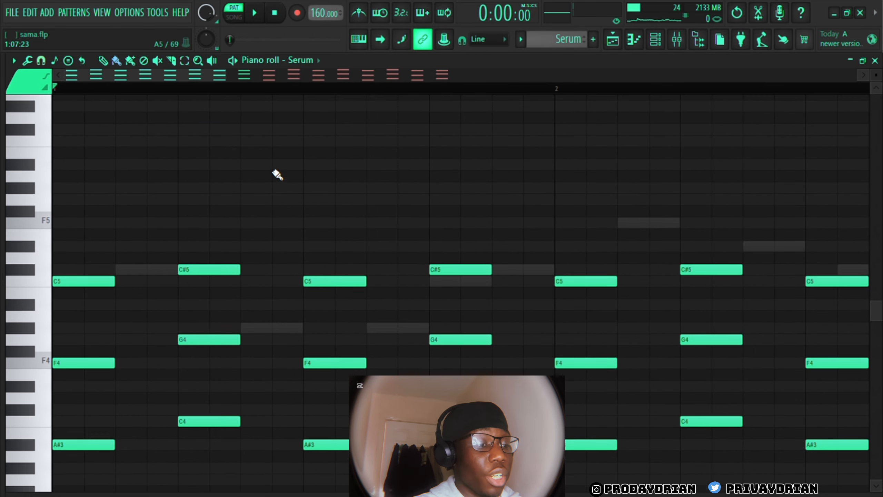
click(257, 200)
click(312, 189)
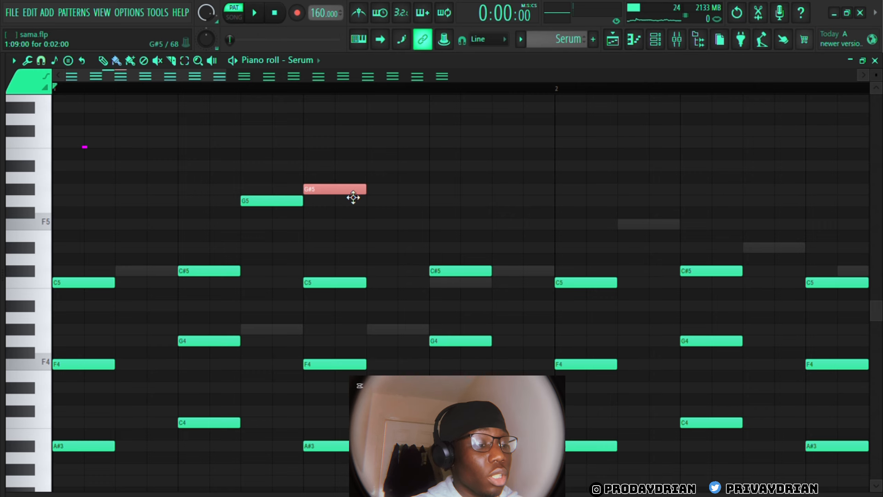
scroll(354, 198, up, 2)
right_click(333, 259)
right_click(285, 270)
click(251, 215)
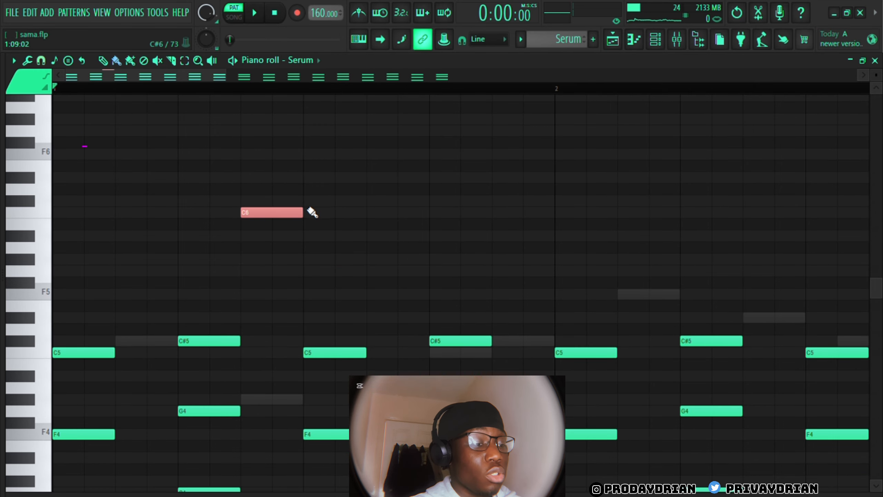
click(309, 204)
right_click(342, 202)
right_click(291, 213)
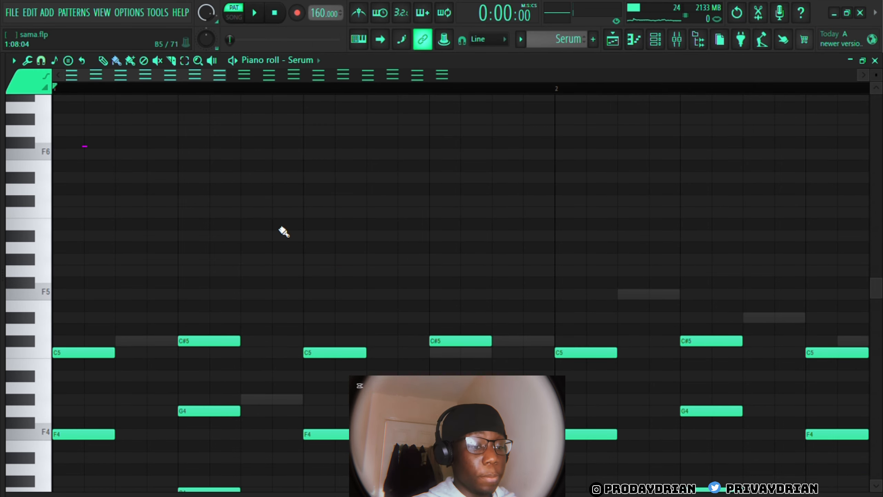
Add a C#5 melody note between the first and second chords of bar 1
scroll(141, 331, down, 4)
click(111, 213)
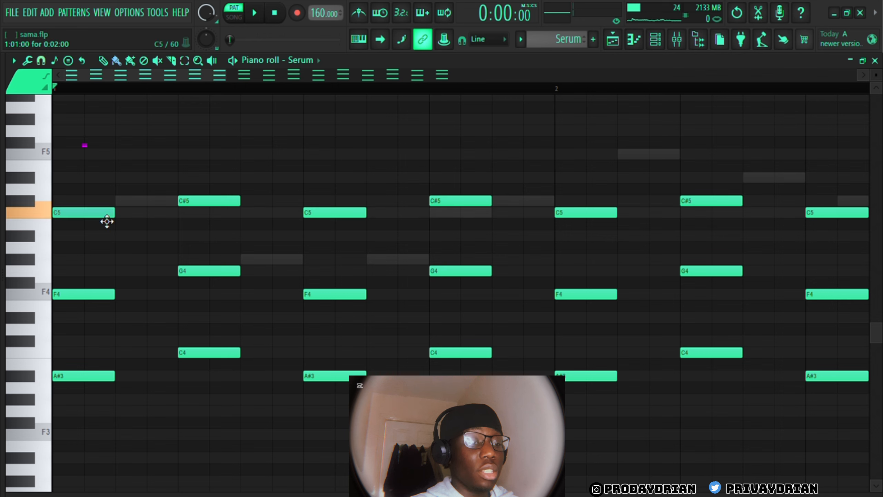
click(117, 203)
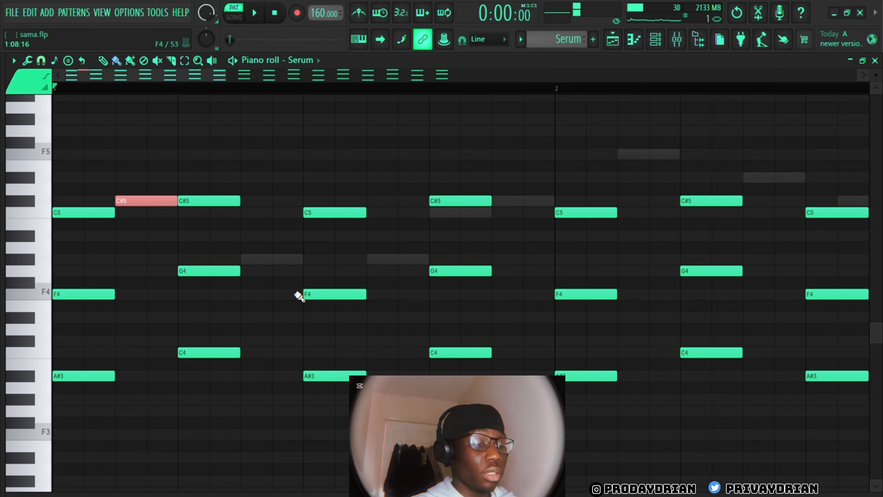
Add G#4, G#4 and C#5 after bar 1's second, third and fourth chords, lower the fourth chord's top note to C5, and play the bar
click(249, 261)
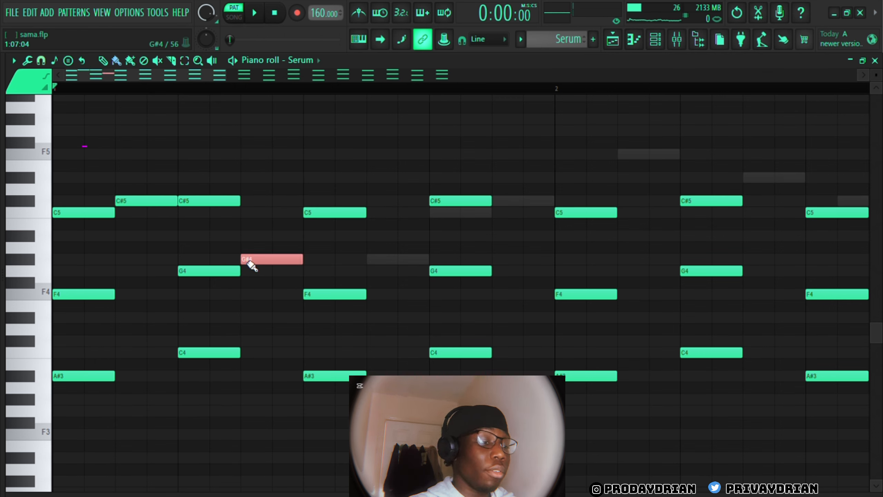
click(374, 260)
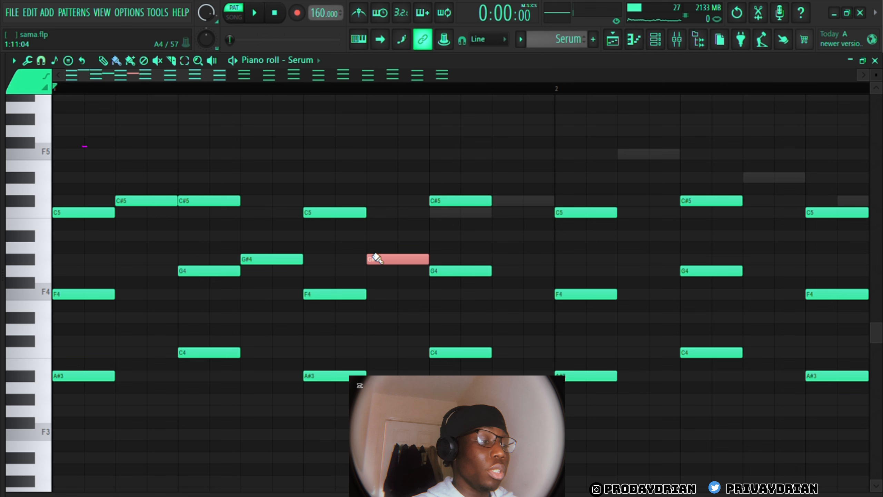
click(504, 202)
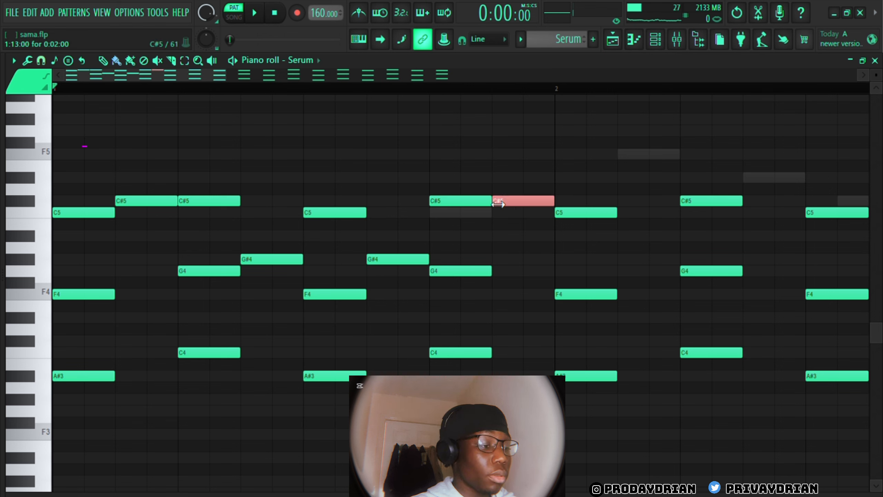
drag(462, 201, 465, 213)
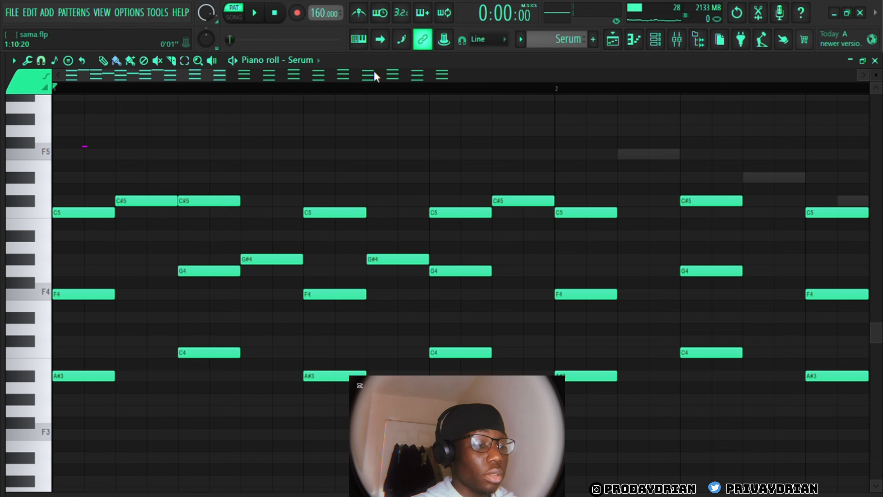
key(space)
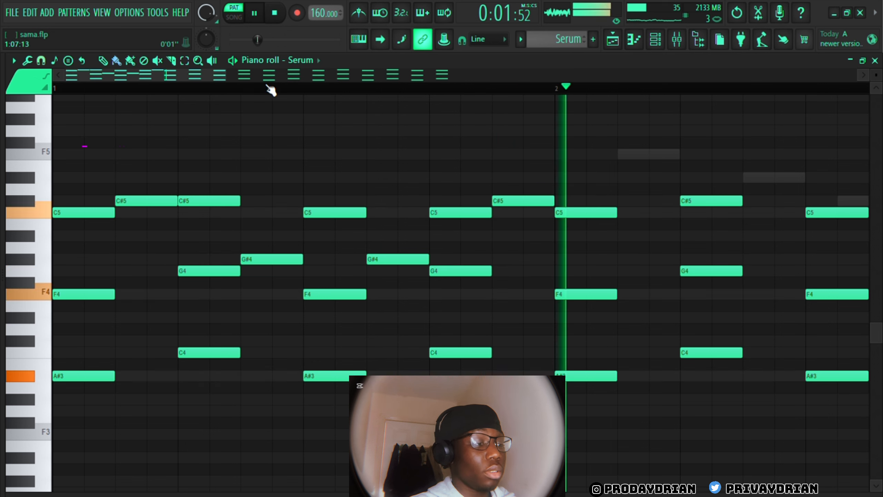
key(space)
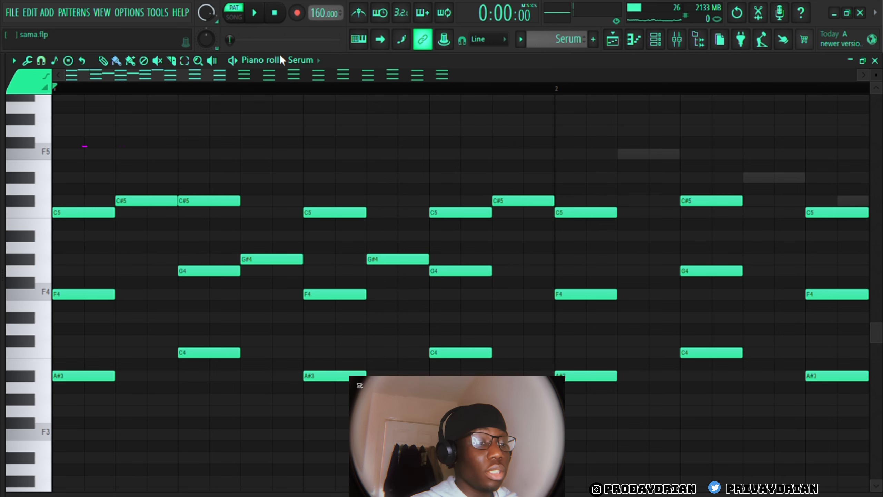
Add the bar 2 melody notes F5, D#5, C5 and A#4, one after each of its four chords
drag(234, 77, 459, 98)
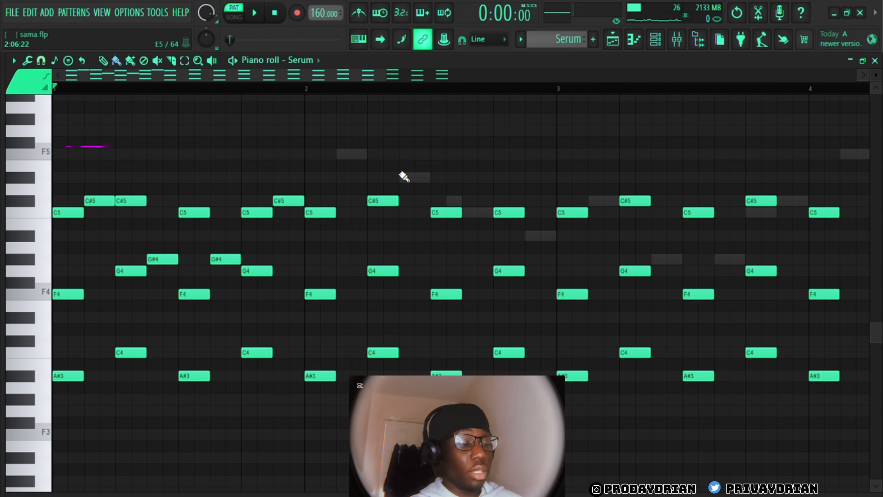
click(349, 154)
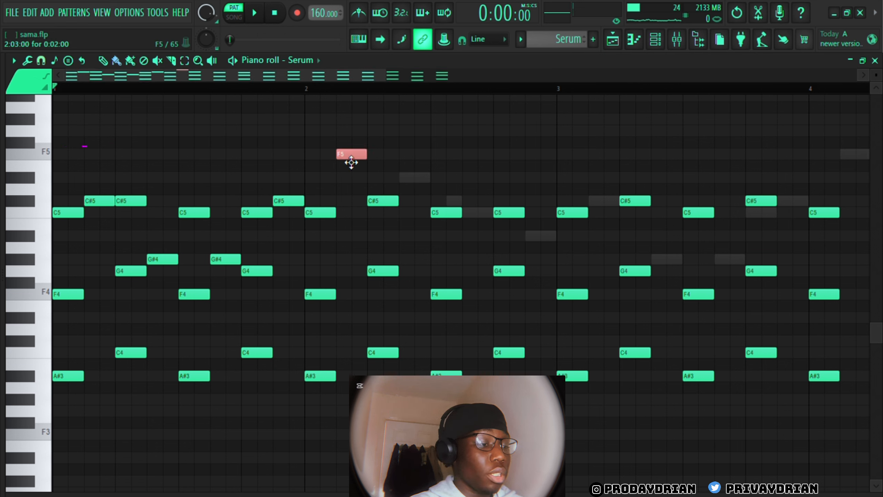
click(405, 177)
click(470, 214)
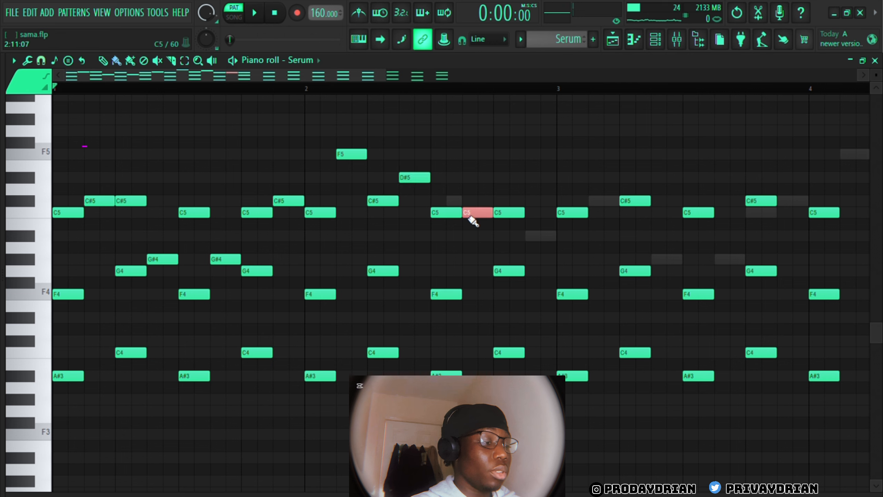
click(536, 236)
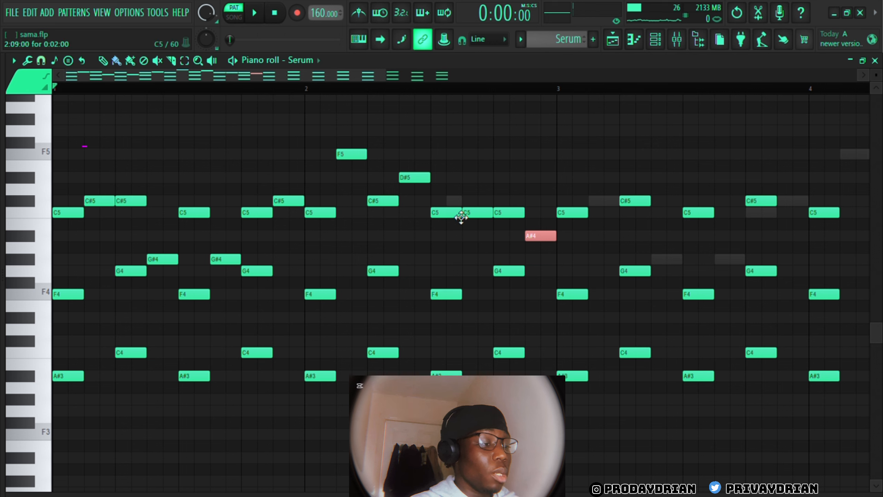
Halve the C5 on top of bar 2's third chord, fill the gap with a short C#5, and play the melody
drag(460, 213, 456, 216)
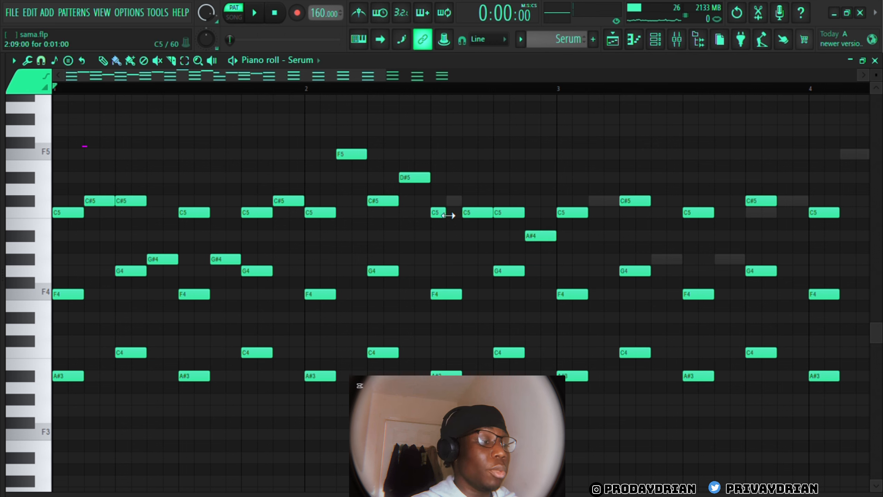
key(space)
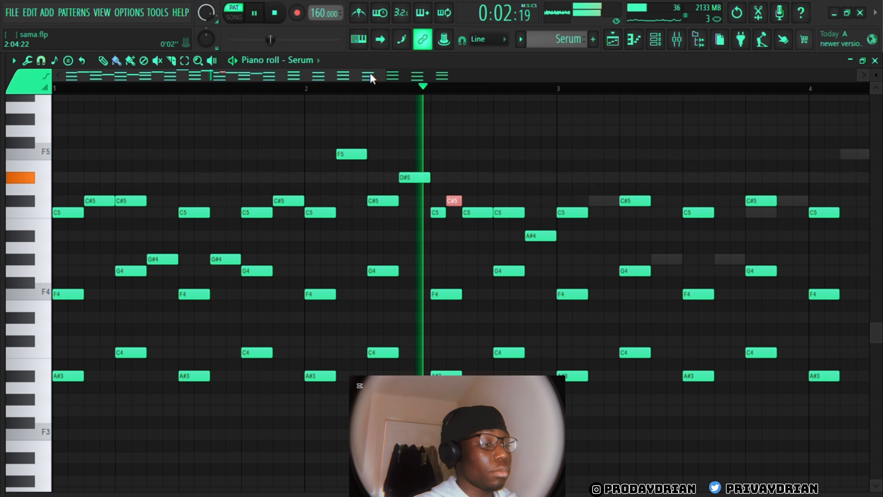
key(space)
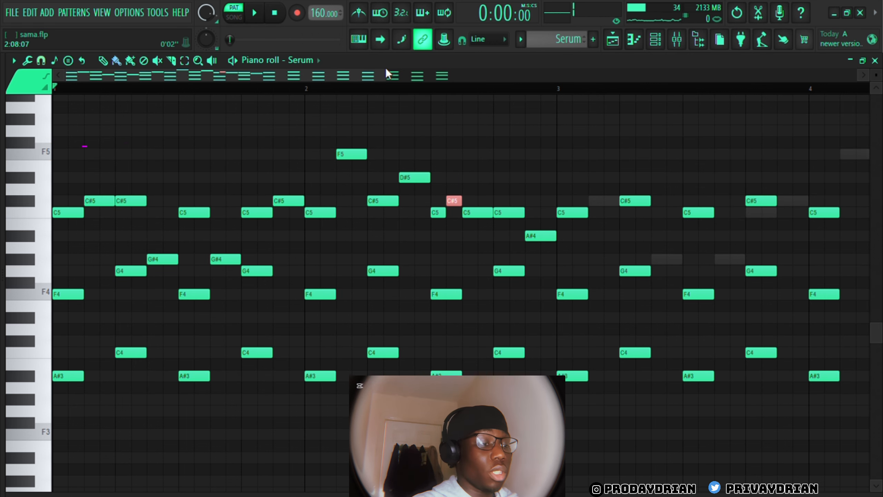
Select the ElectraX pattern from the playlist and view the PLUCK - Playboi preset in its instrument
key(F7)
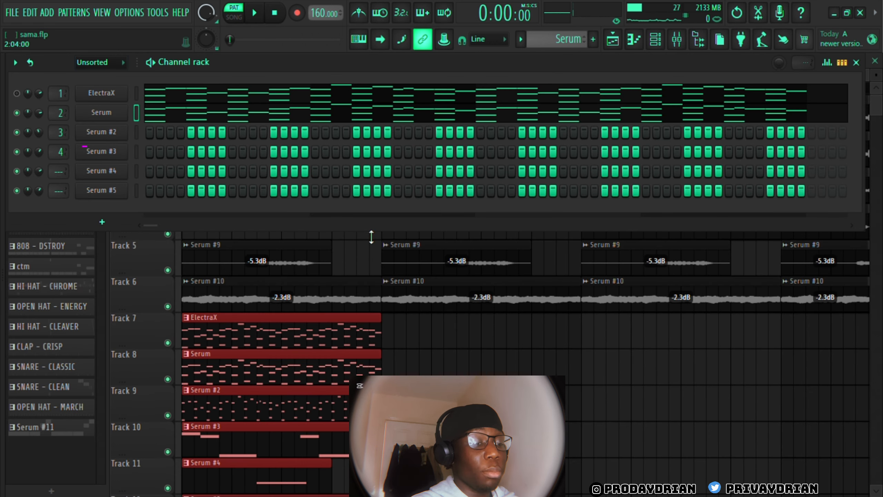
click(220, 360)
click(216, 339)
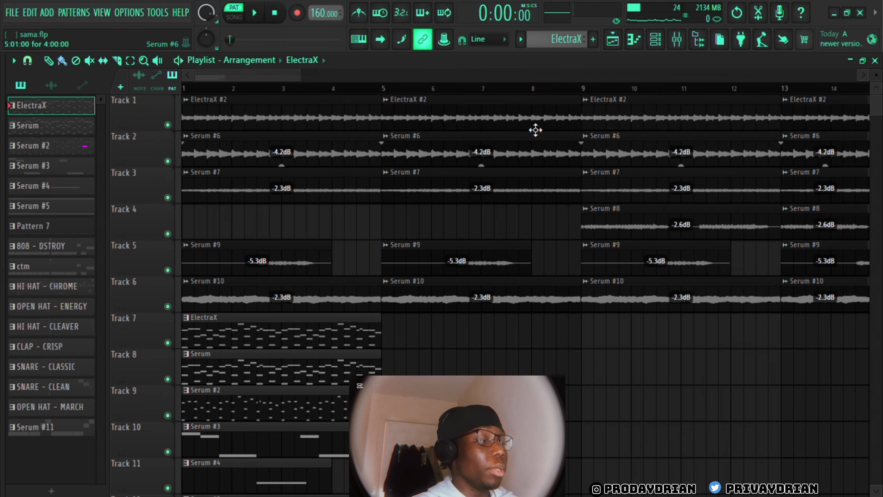
click(656, 39)
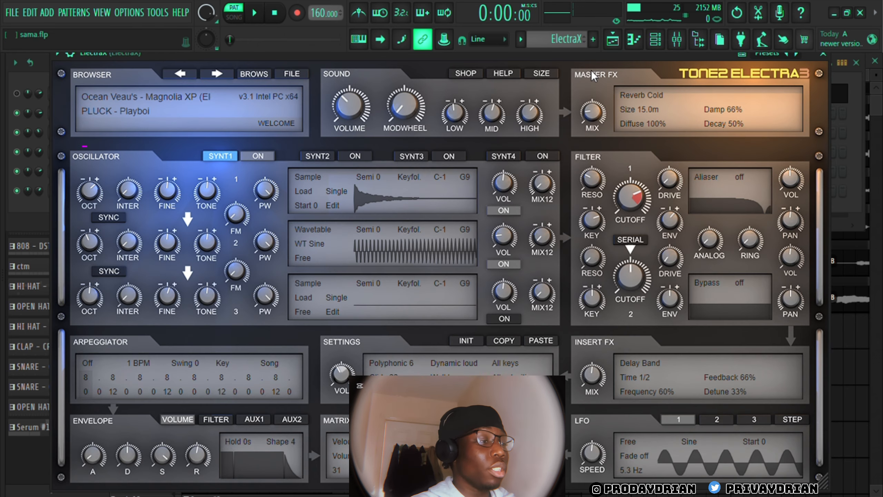
drag(580, 56, 529, 115)
click(772, 113)
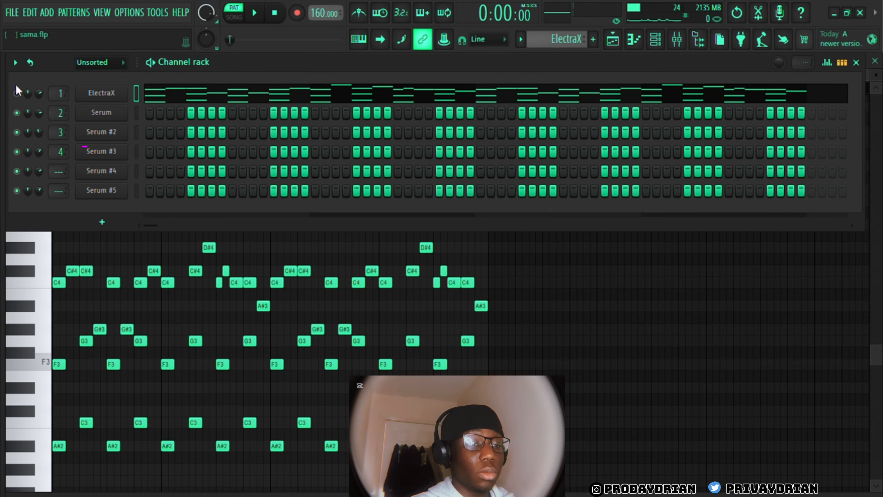
Unmute the ElectraX channel and play its pattern
key(space)
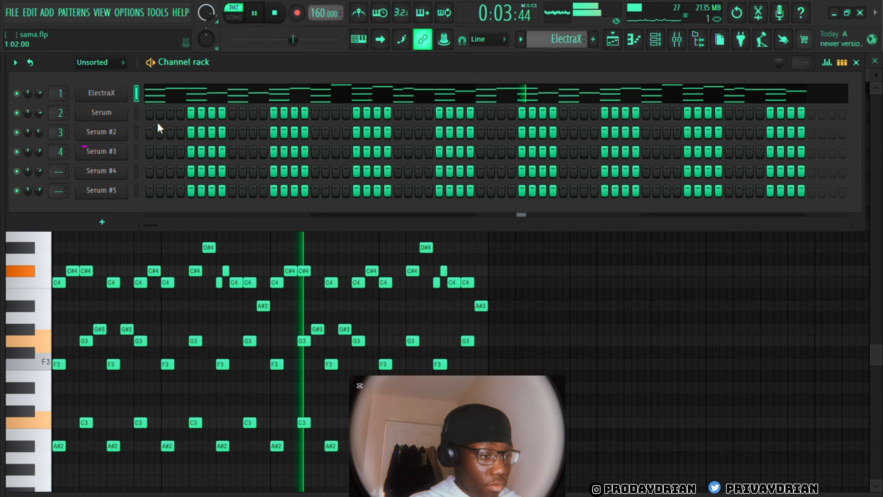
key(space)
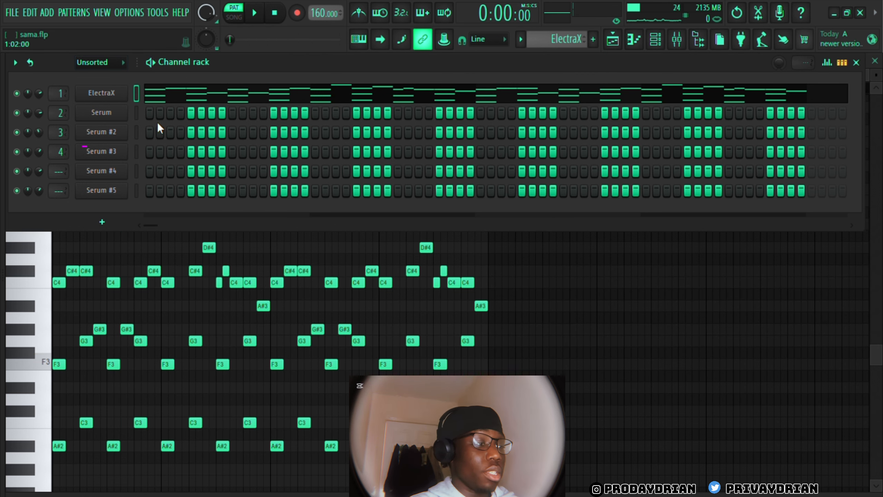
Open and play the Serum #2 pattern from the playlist, and double the length of all its notes
click(613, 39)
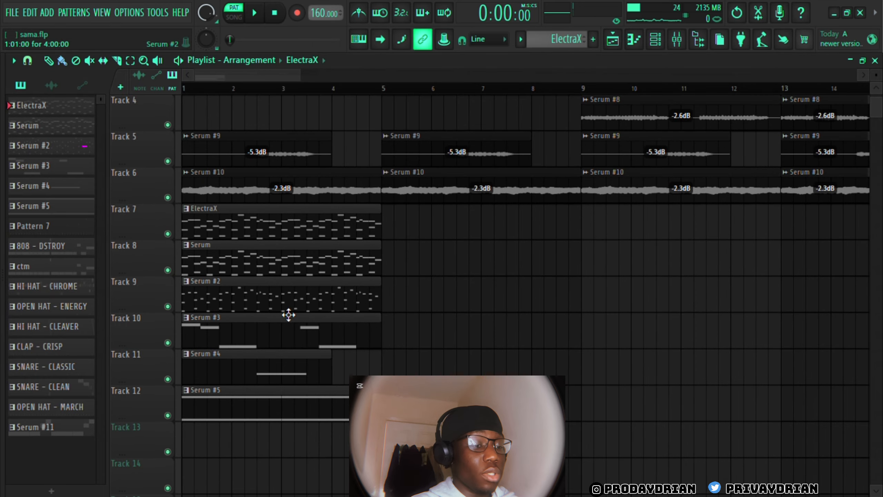
double_click(265, 295)
key(F6)
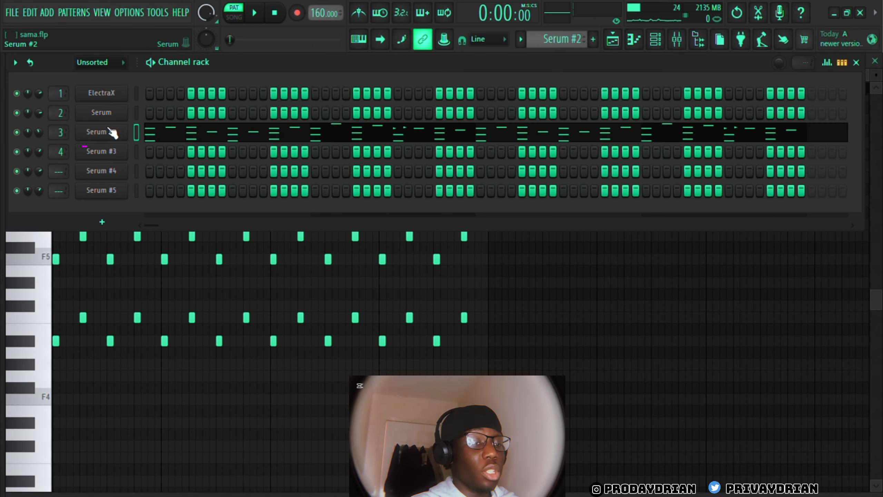
click(109, 133)
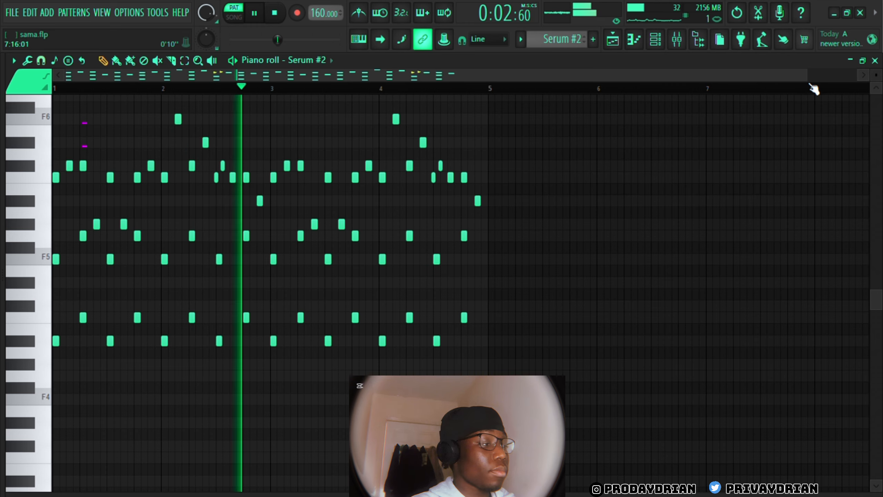
drag(809, 81, 771, 95)
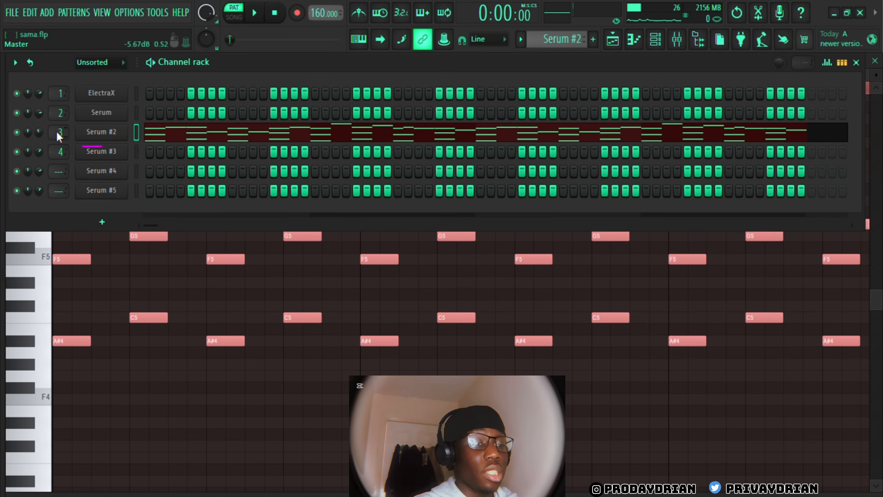
Examine the Portal effect and its SIMPLE STRETCH preset on the Serum #2 mixer track
key(F9)
click(810, 101)
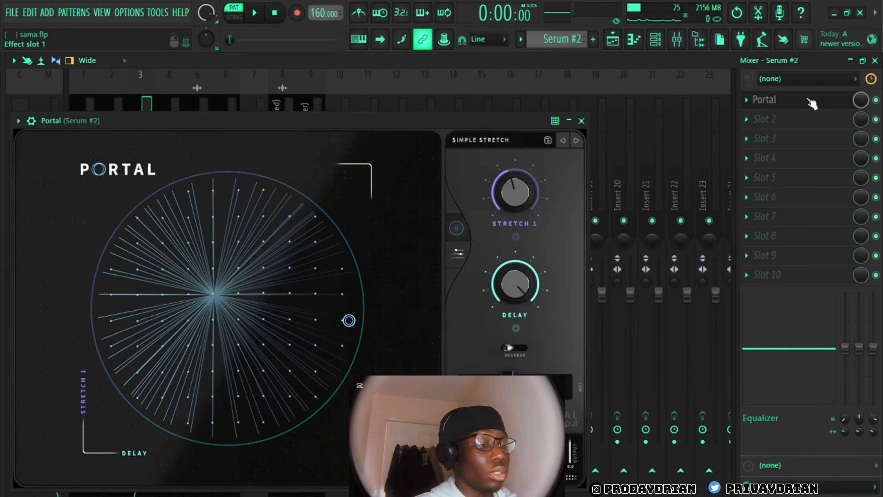
key(space)
click(808, 102)
Compare the sound of Serum #2 with and without Portal by bypassing the effect and re-enabling it during playback
key(space)
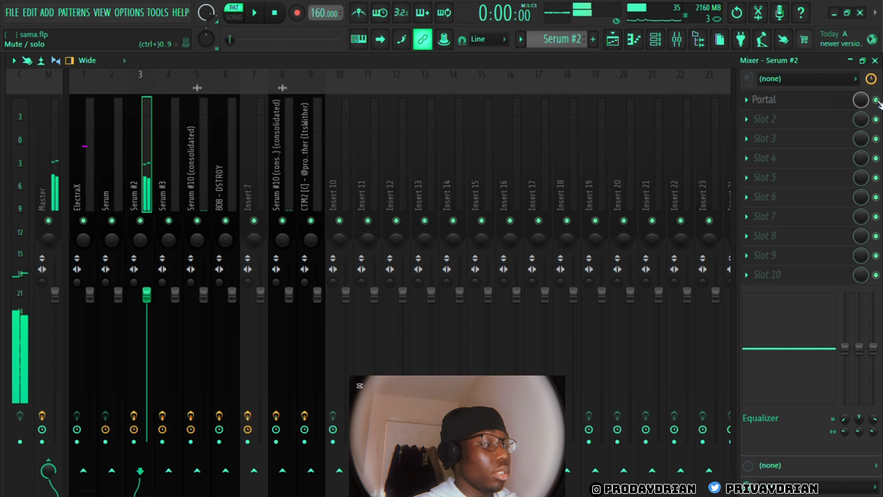
click(876, 100)
key(space)
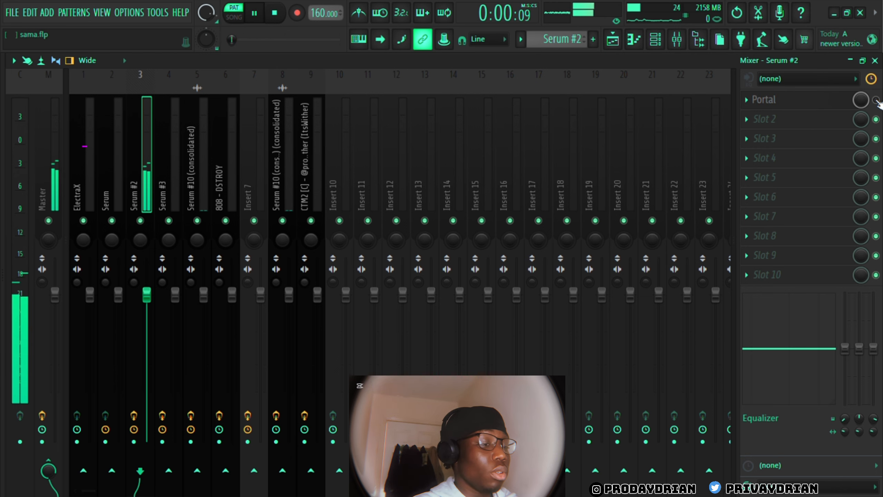
click(876, 100)
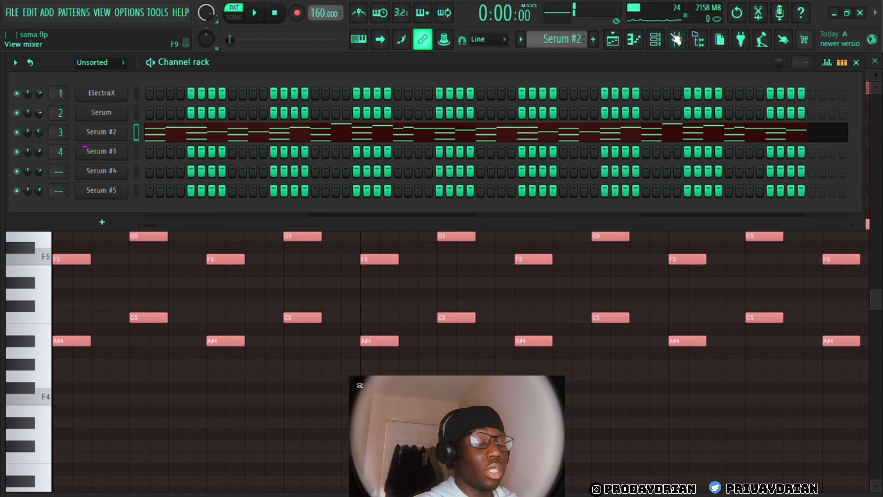
Switch to the Serum #3 pattern, open its notes in the piano roll and play them across all four bars
click(584, 37)
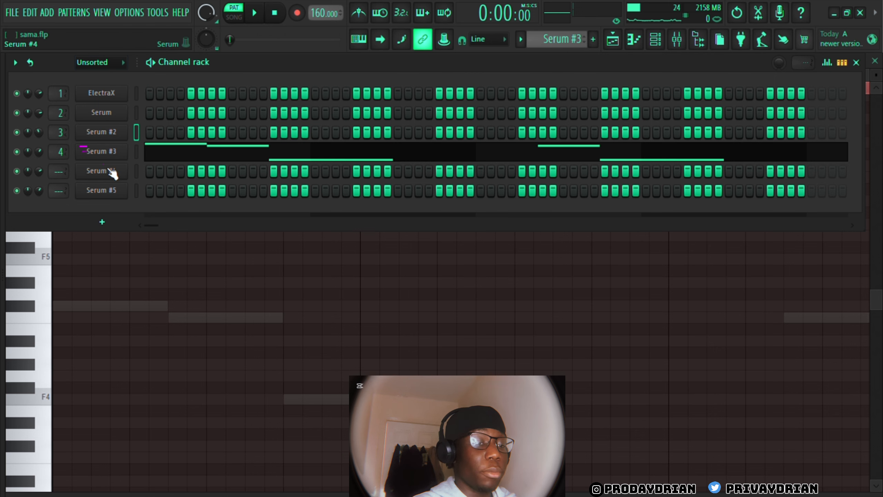
click(119, 160)
key(F7)
scroll(239, 233, down, 3)
key(space)
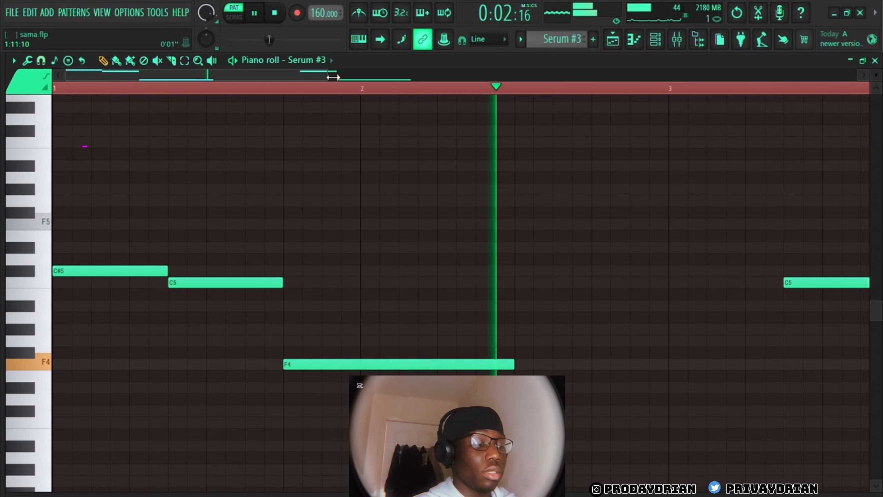
drag(329, 76, 857, 76)
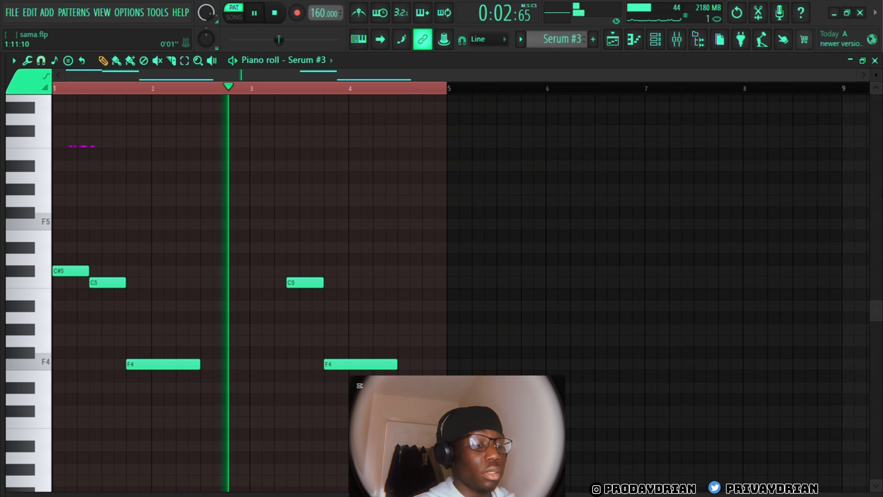
key(space)
Examine the Fruity parametric EQ 2 and Portal settings on the Serum #3 mixer track
click(687, 44)
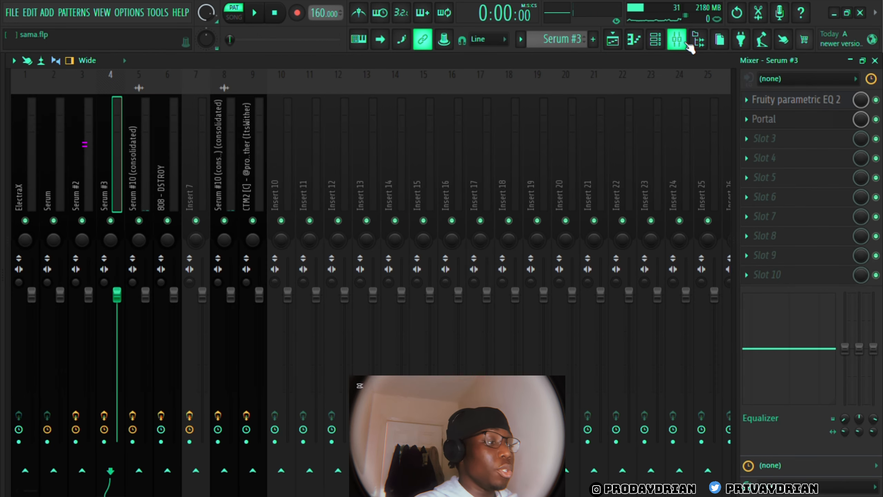
click(683, 45)
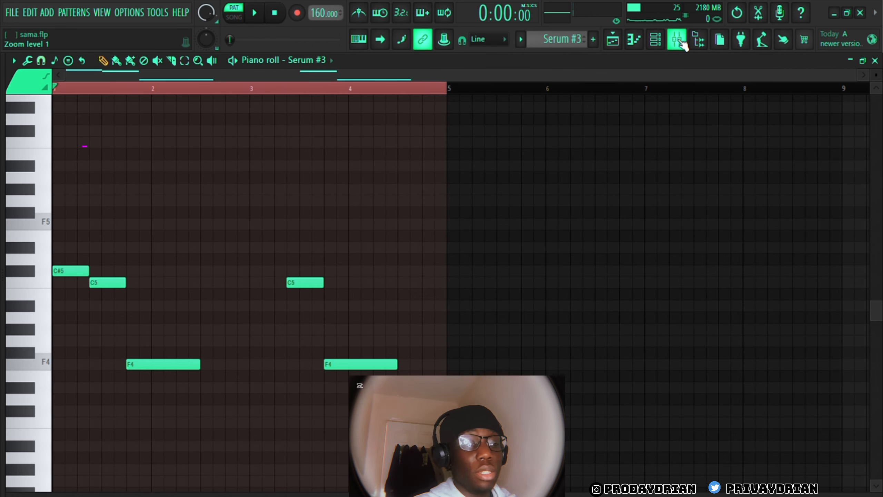
click(676, 43)
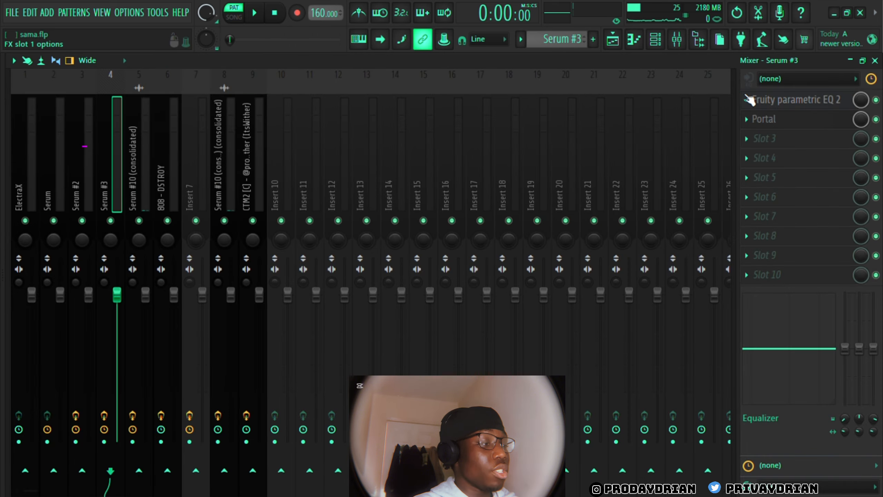
click(774, 100)
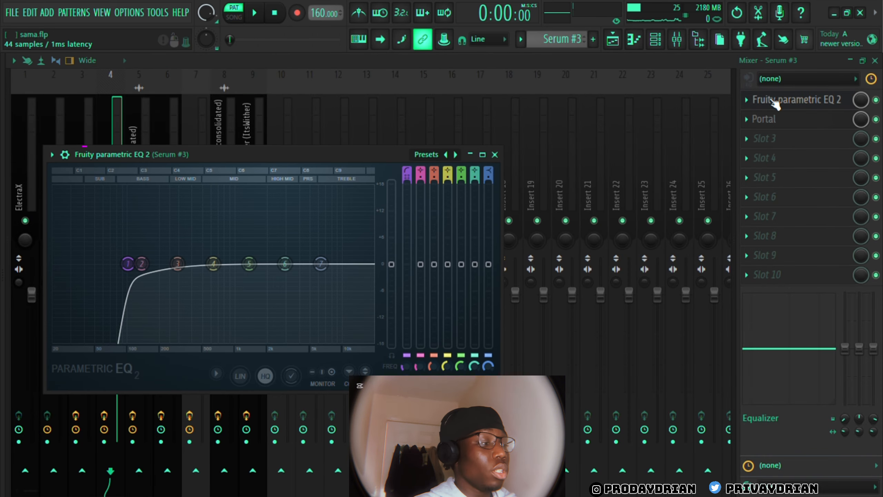
click(783, 121)
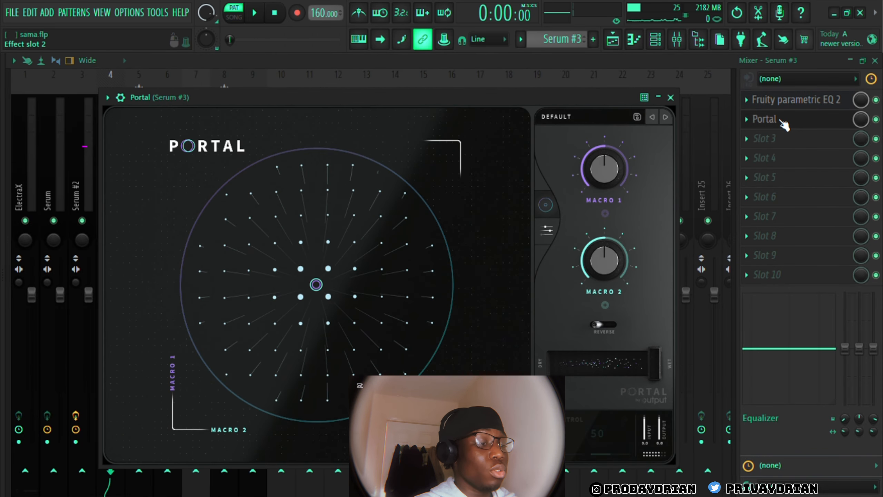
Compare the sound of Serum #3 with and without Portal by bypassing the effect and re-enabling it during playback
click(671, 97)
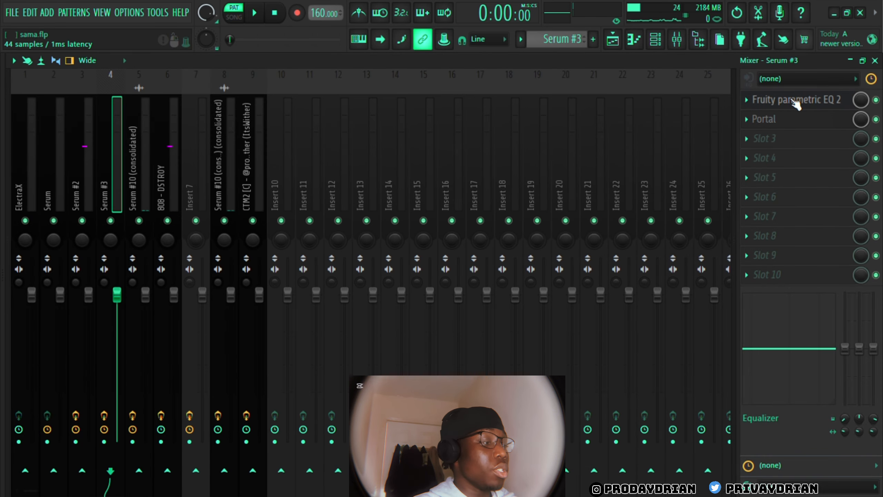
click(876, 120)
key(space)
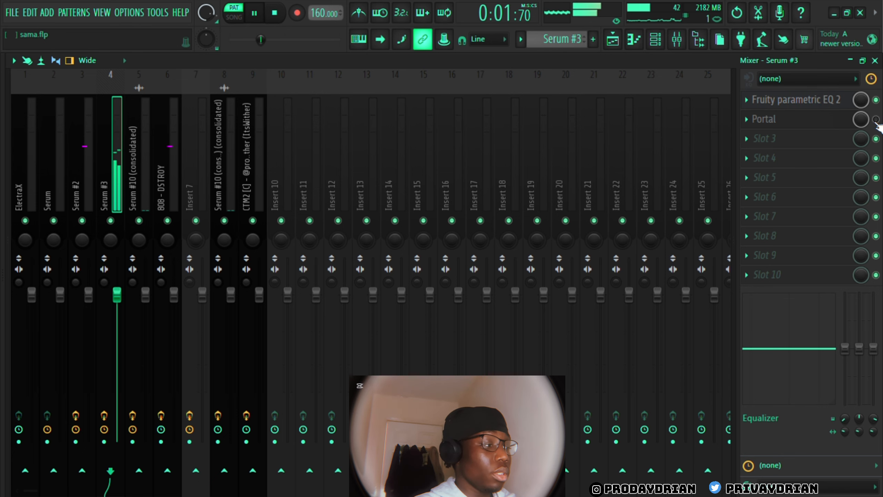
click(876, 120)
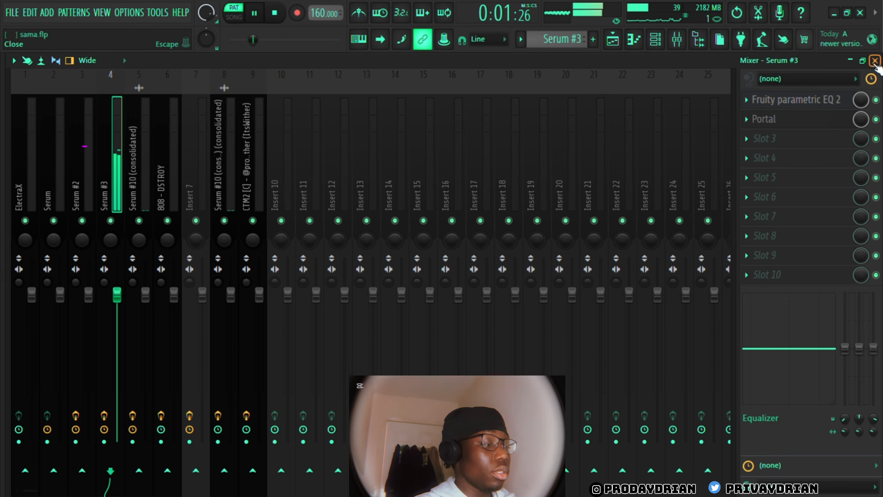
key(space)
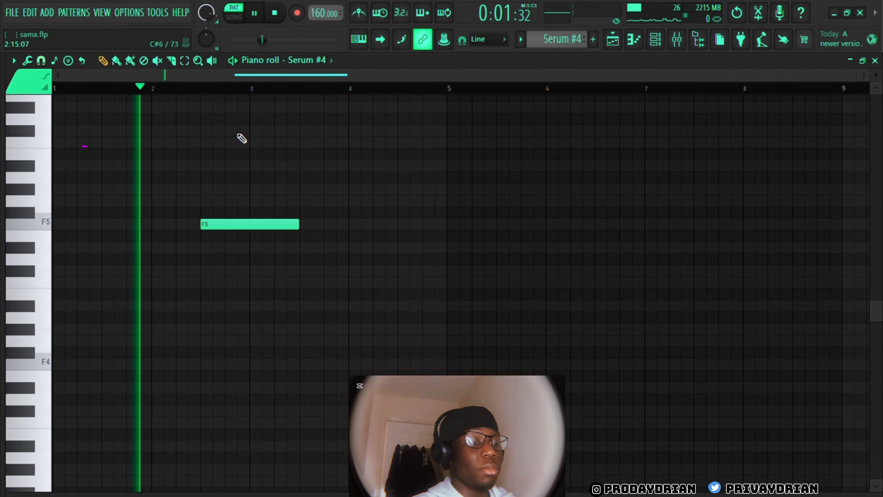
Leave the Serum #4 notes, switch to the Serum #5 pattern and examine its SY AnalogBrass [SD] instrument preset
click(875, 60)
key(space)
key(F6)
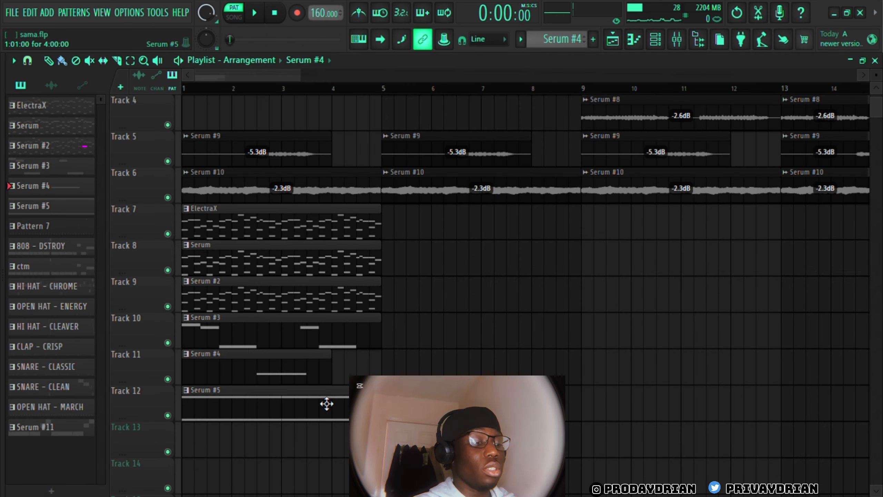
click(327, 400)
click(656, 39)
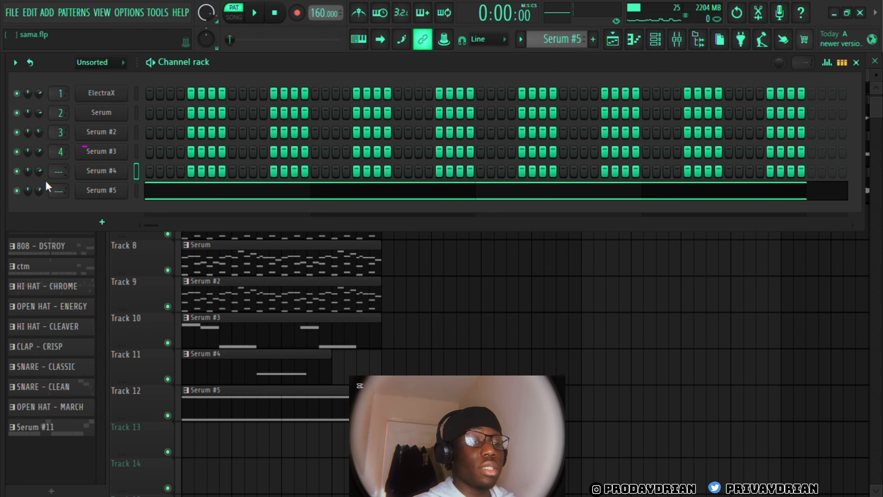
click(105, 194)
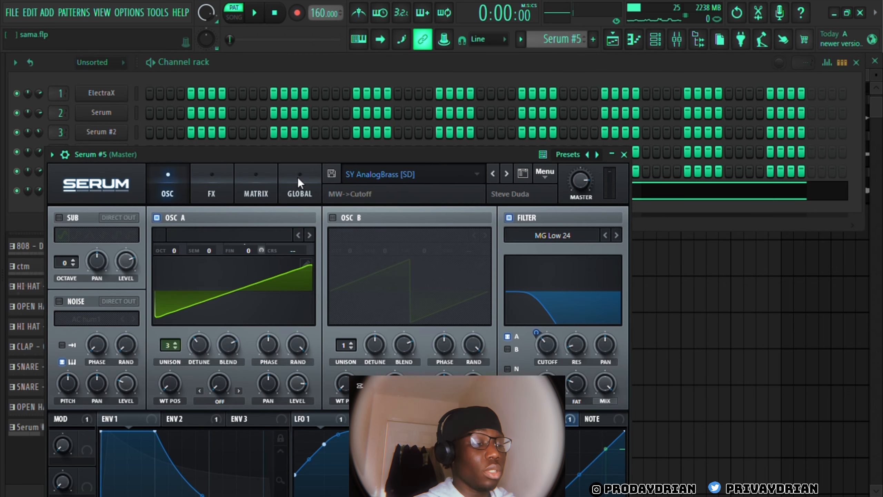
click(624, 155)
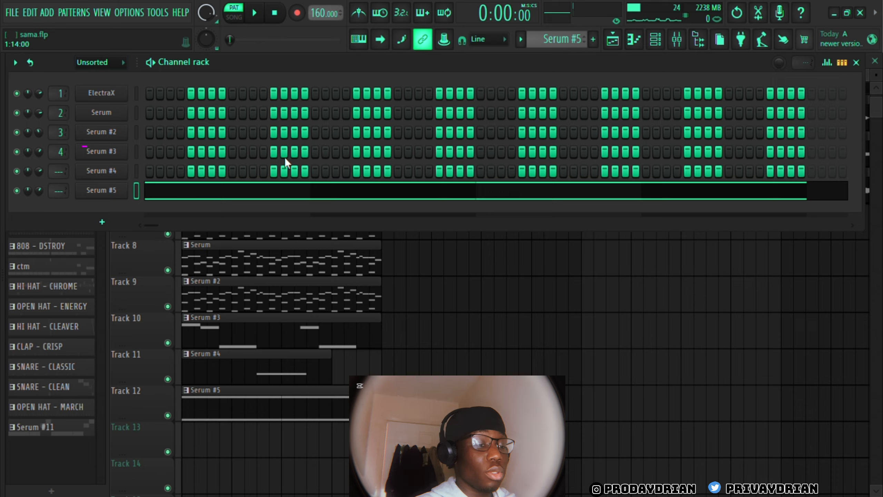
Open the Serum #5 notes in the piano roll and play the sustained F3 and F4 notes
click(264, 191)
key(space)
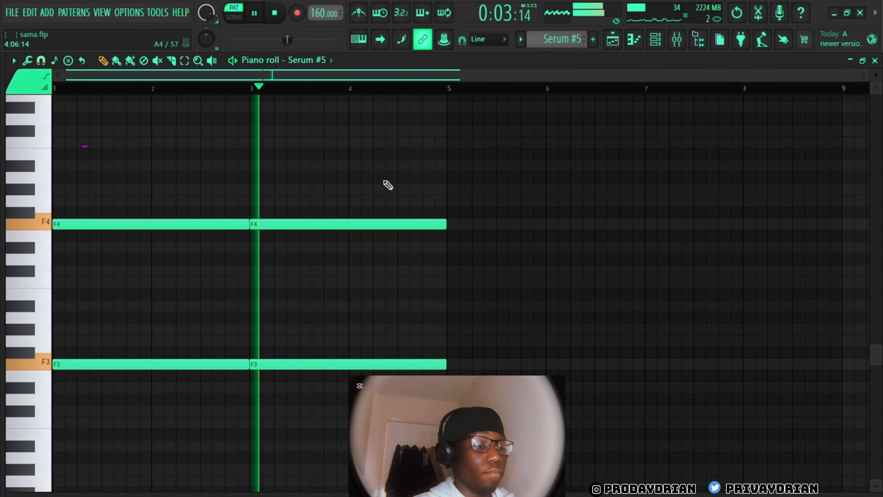
key(space)
click(875, 60)
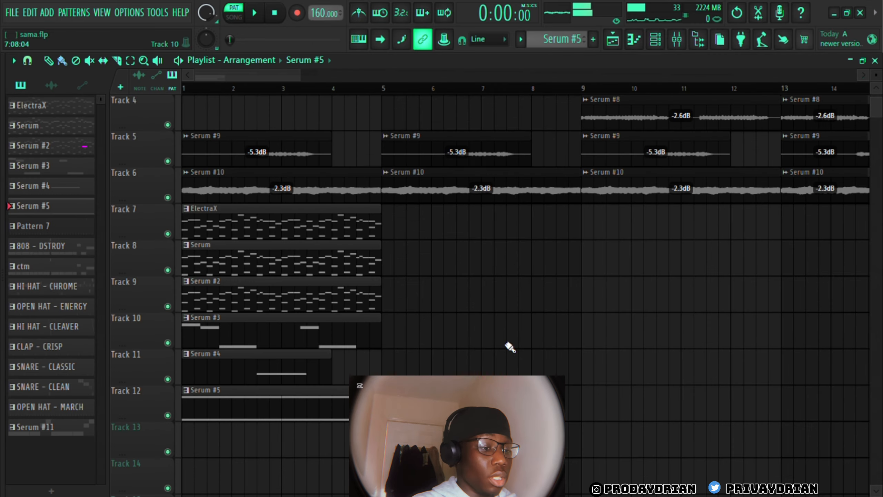
Delete the ElectraX, Serum, Serum #2, Serum #3, Serum #4 and Serum #5 pattern clips from the playlist, leaving the audio clips above them
scroll(282, 425, up, 3)
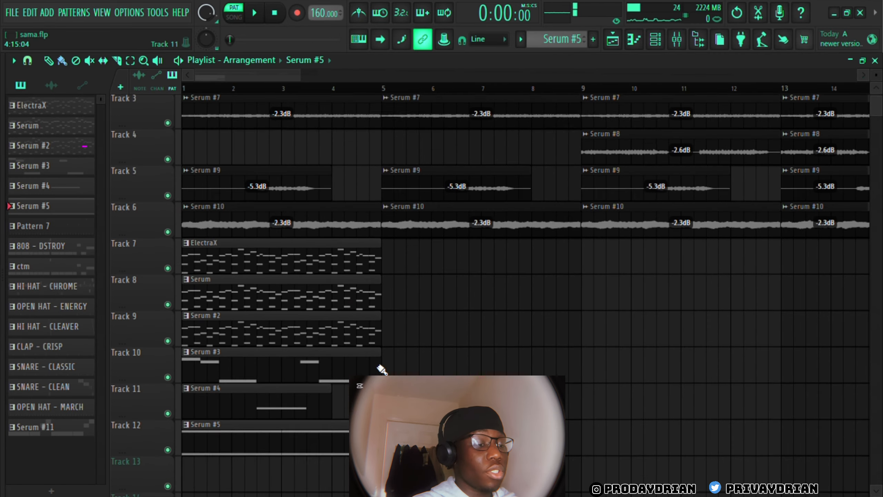
right_click(317, 483)
right_click(316, 444)
right_click(317, 407)
right_click(317, 372)
right_click(317, 344)
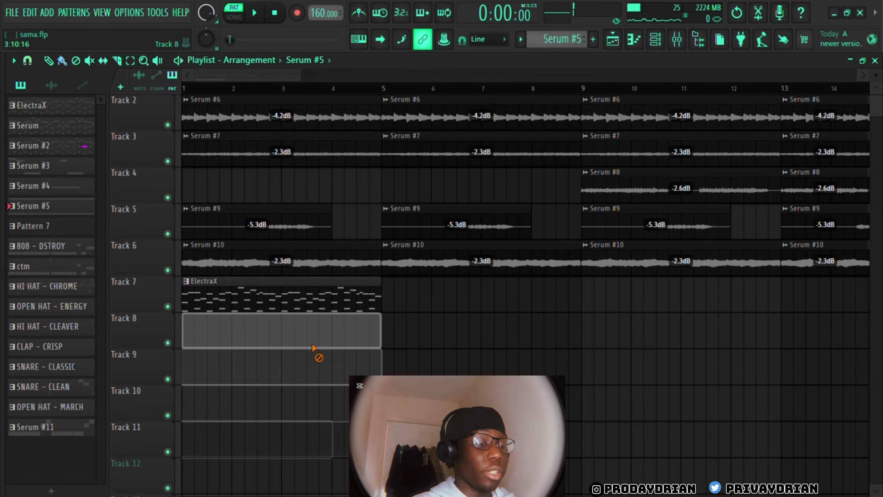
right_click(323, 309)
scroll(324, 310, up, 1)
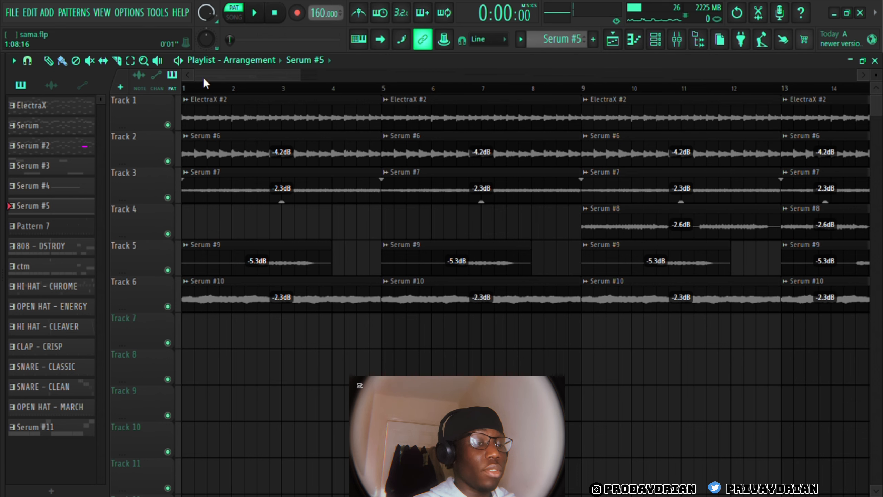
Switch to song mode and play the layered audio clips from the start, continuing from bar 9 where Serum #8 enters
click(233, 14)
key(space)
drag(302, 78, 613, 128)
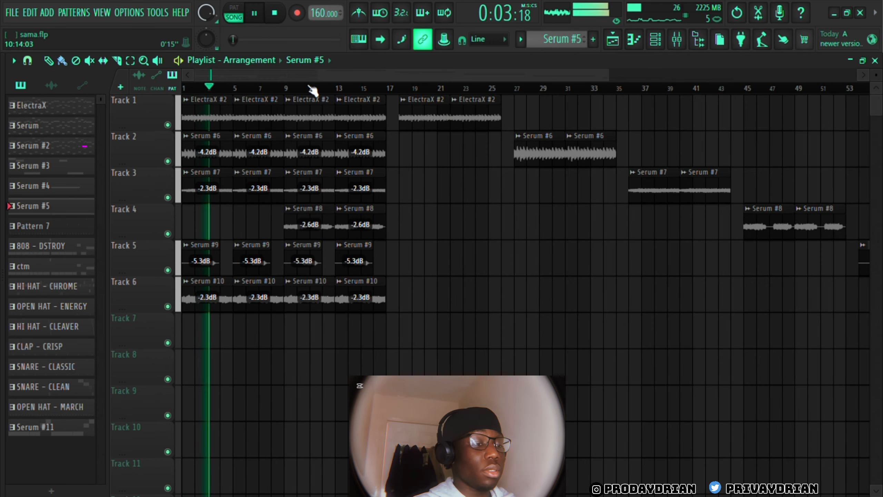
click(285, 89)
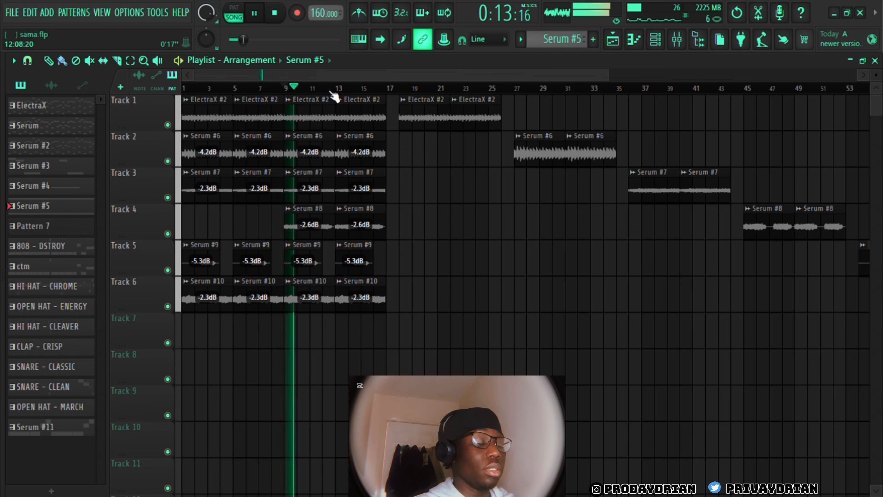
key(space)
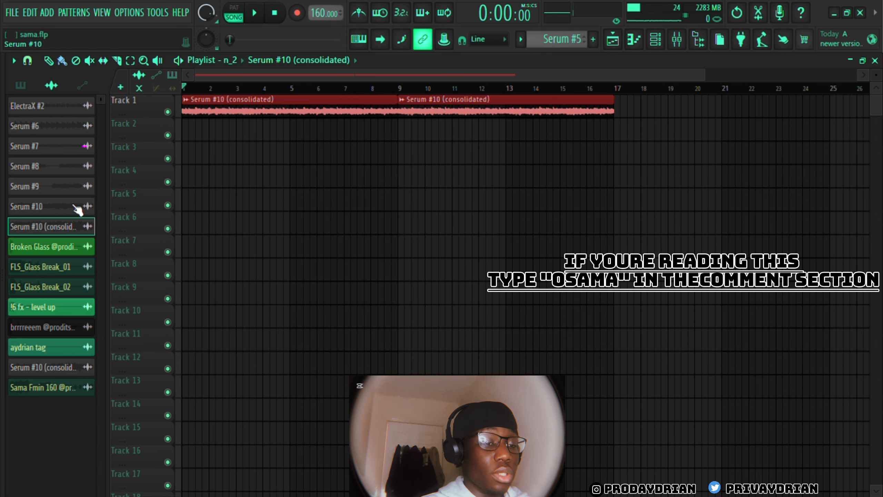
Open the Serum #10 (consolidated) audio clip's settings and try its time-stretching pitch control
double_click(248, 109)
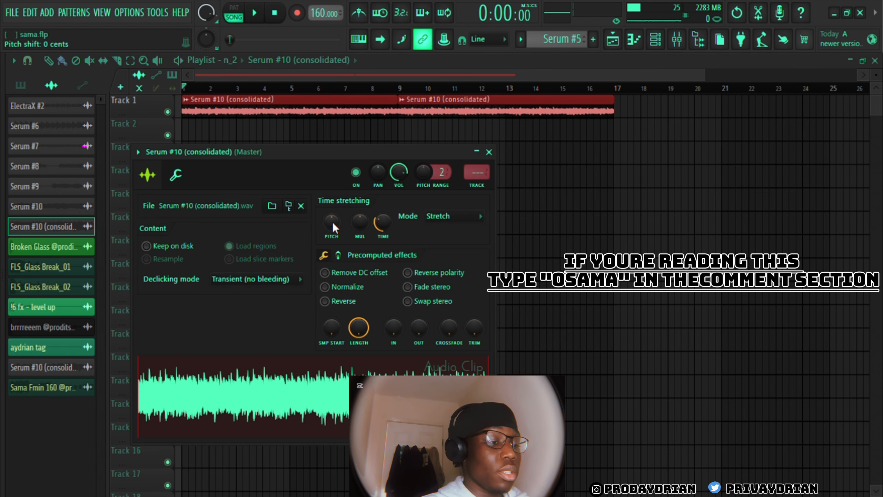
drag(333, 223, 333, 230)
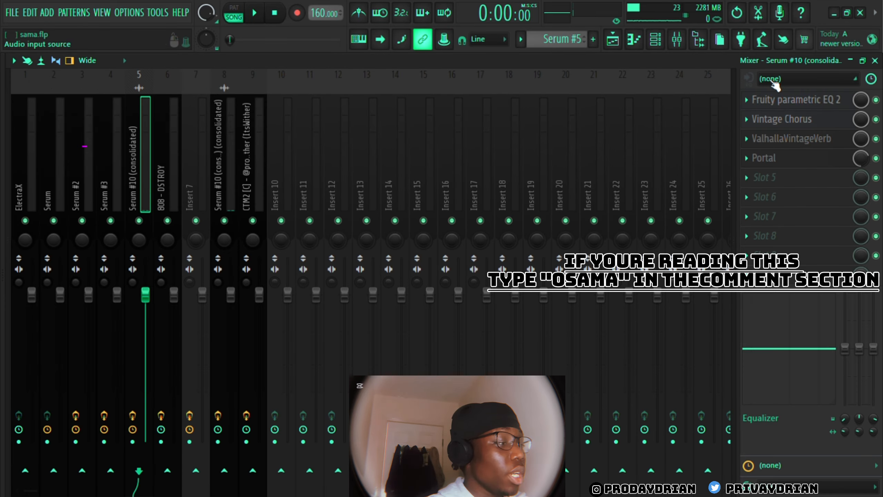
Examine the Fruity parametric EQ 2, Vintage Chorus, ValhallaVintageVerb and Portal settings on the Serum #10 (consolidated) mixer track
click(766, 101)
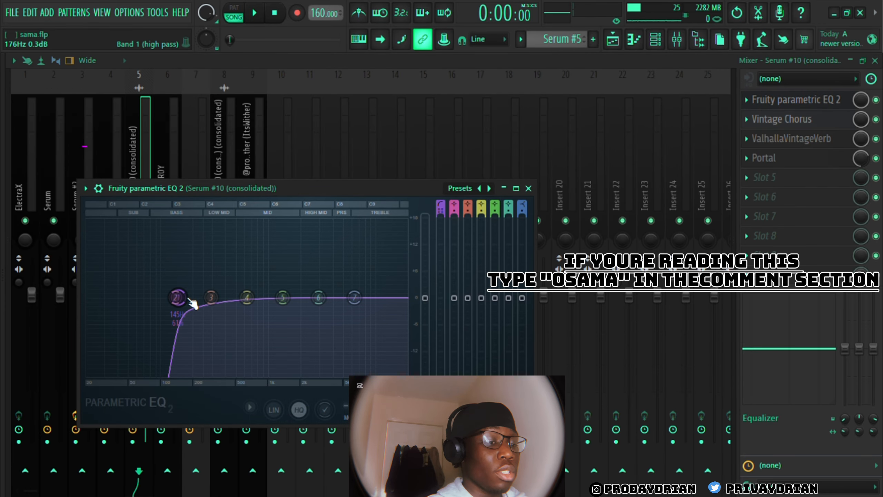
click(528, 188)
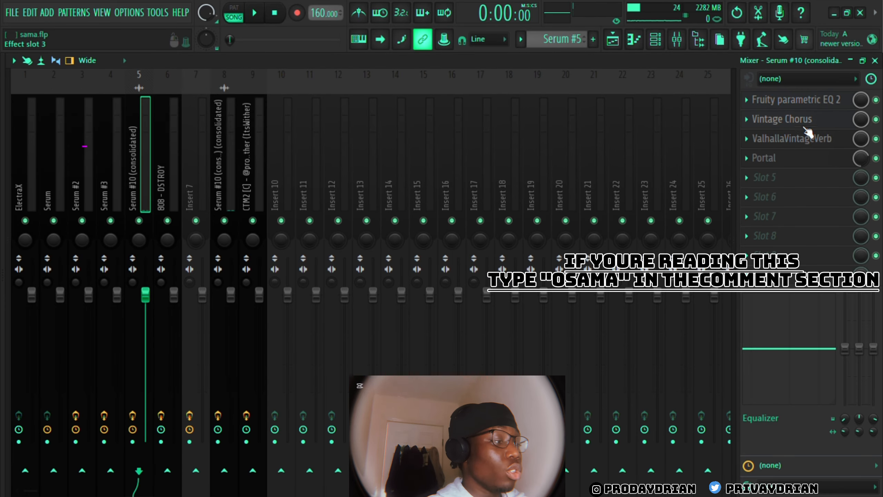
click(808, 138)
click(810, 121)
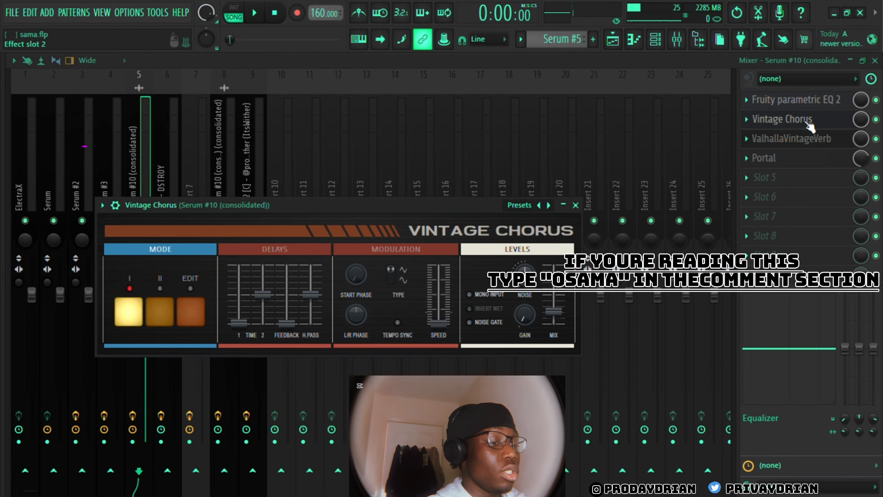
click(575, 205)
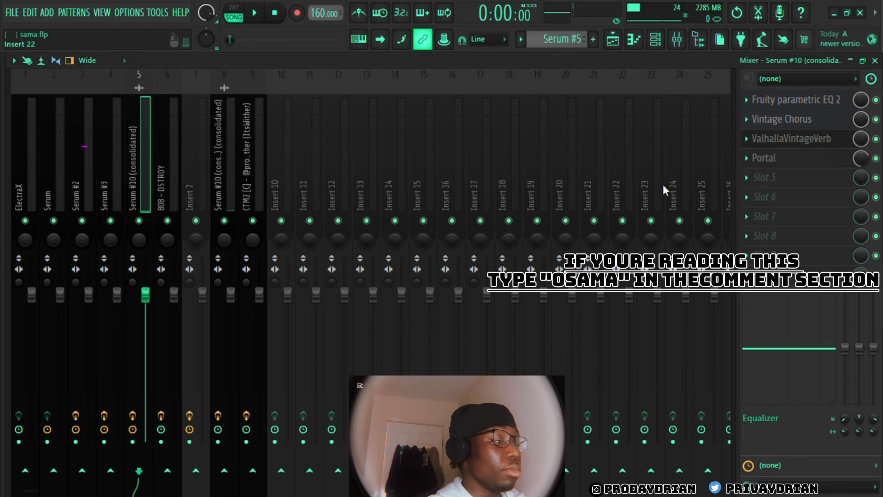
click(820, 146)
click(713, 222)
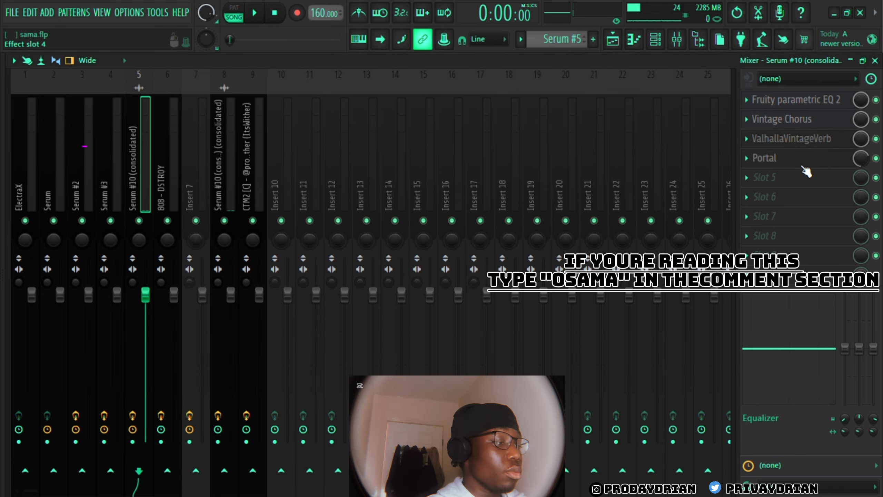
click(763, 158)
click(702, 104)
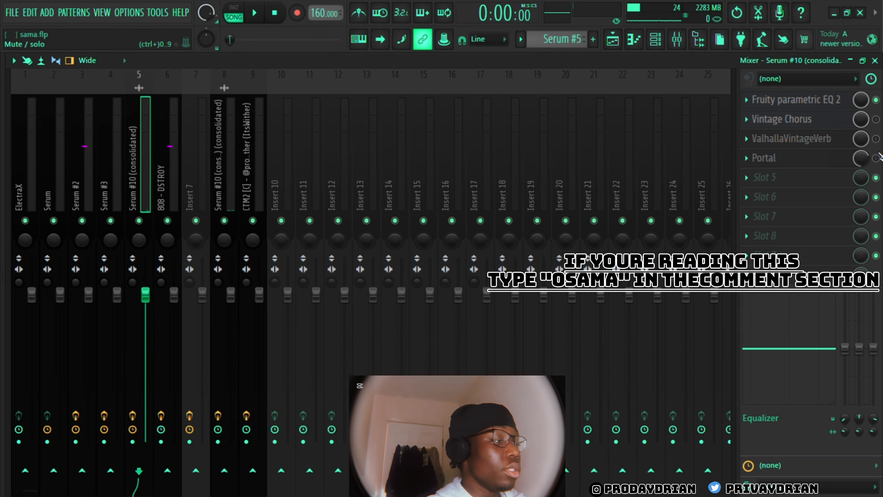
Compare the consolidated melody's sound during playback while re-enabling Vintage Chorus, ValhallaVintageVerb and Portal one at a time
key(space)
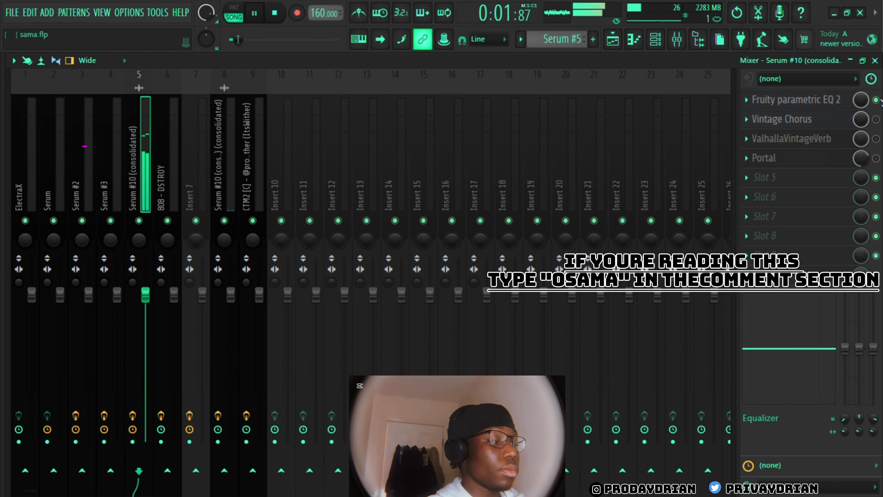
key(space)
key(space)
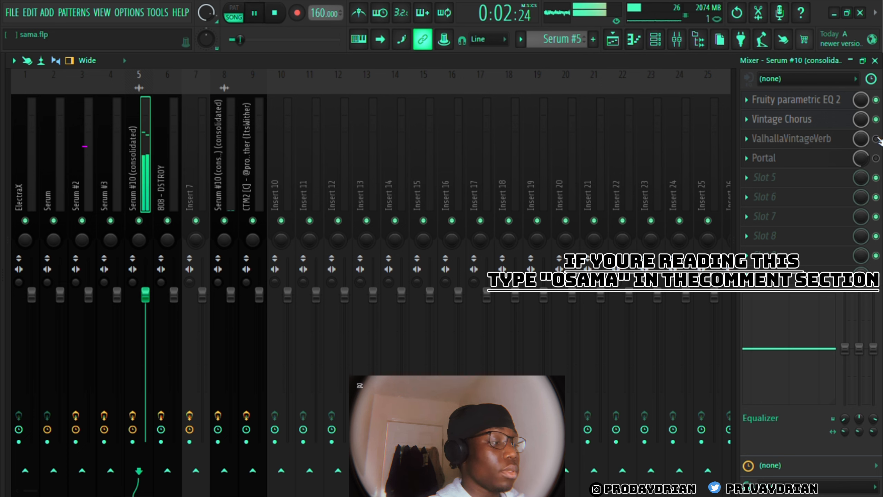
key(space)
key(space)
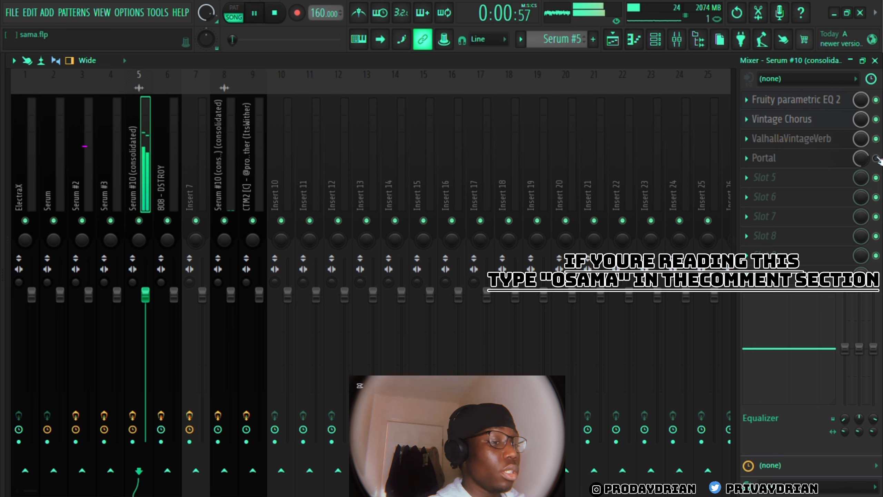
key(space)
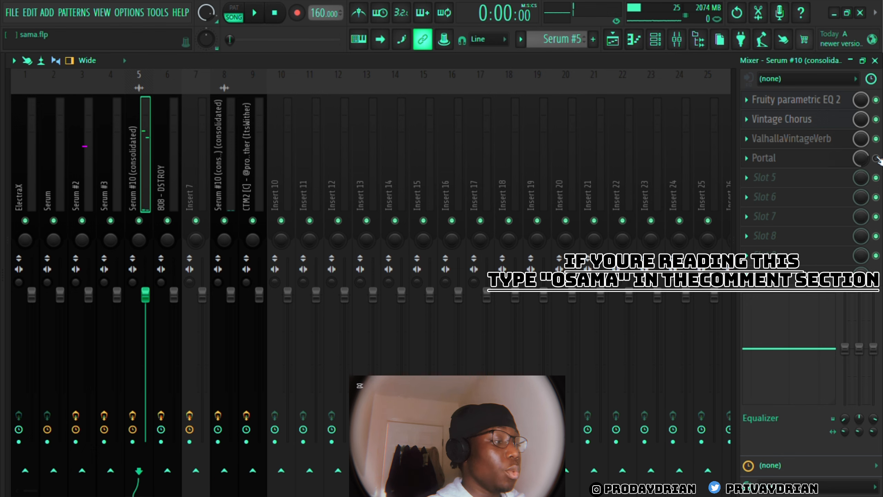
key(space)
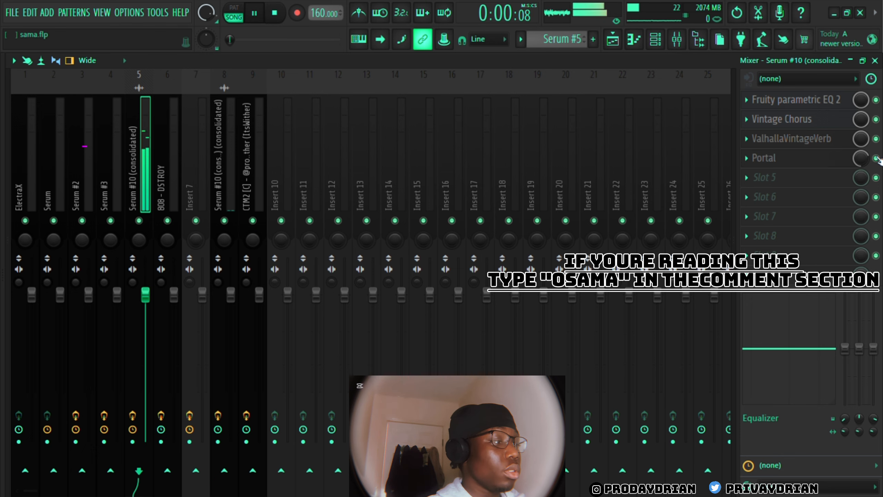
click(875, 60)
key(space)
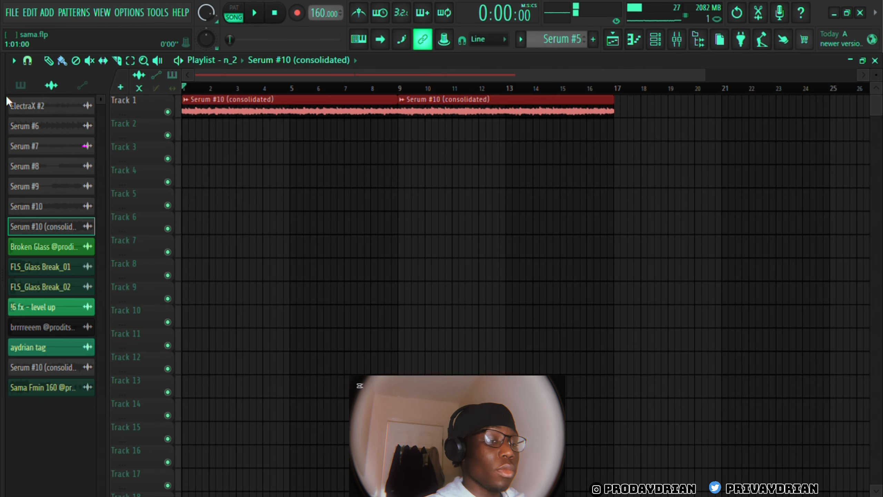
Place the 808 - DSTROY pattern at bar 1 of Track 3 in the playlist
click(21, 85)
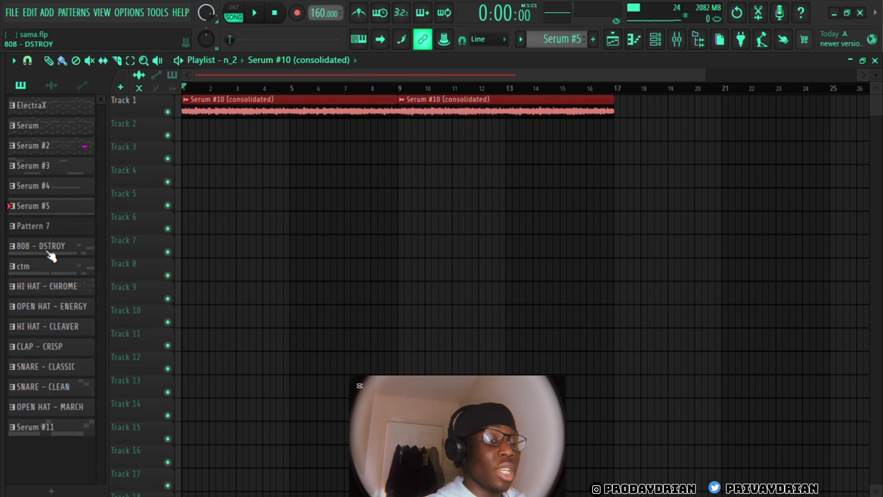
click(50, 253)
click(190, 151)
Examine the Fruity soft clipper and Fruity Fast Dist on the 808 - DSTROY mixer track and play the 808 with the melody
key(F9)
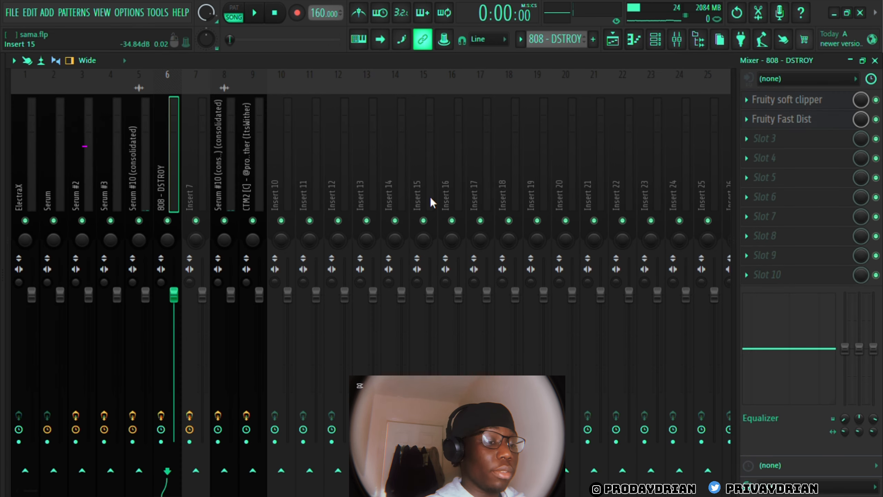
click(826, 102)
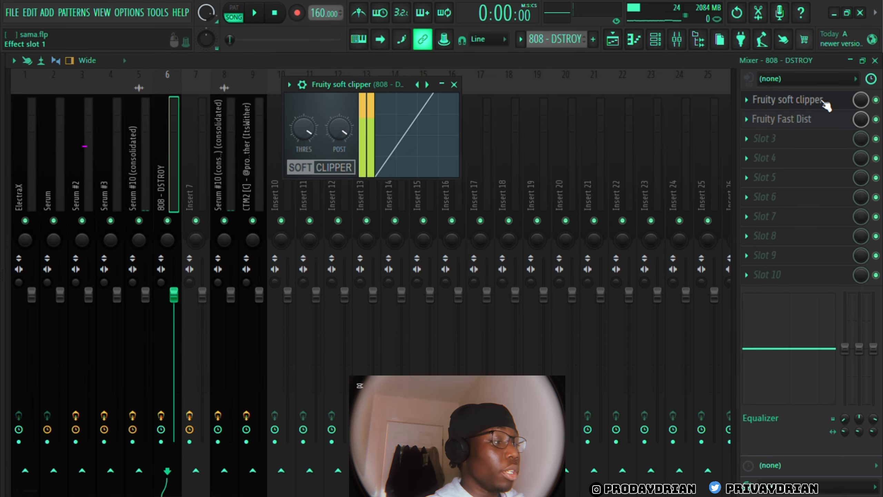
click(825, 101)
click(821, 121)
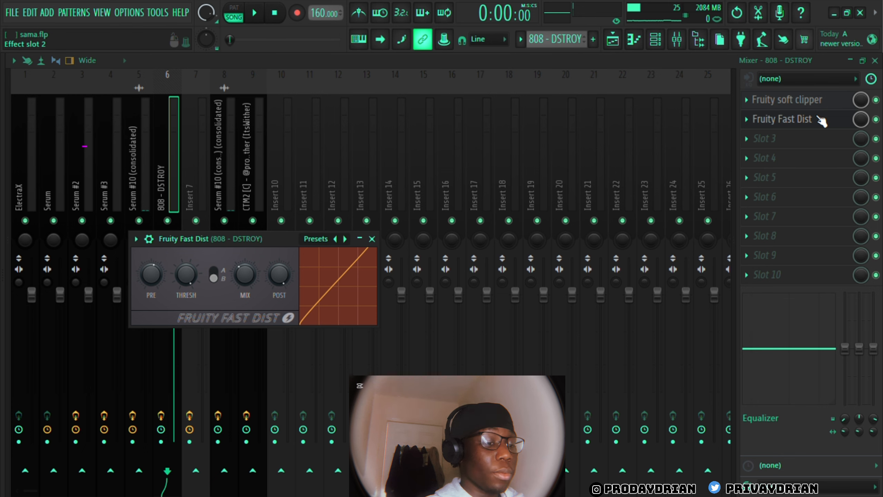
key(space)
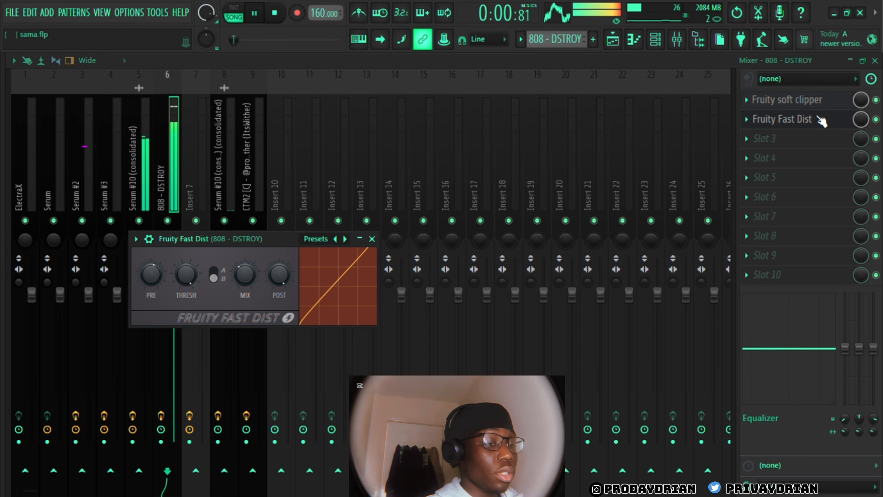
Mute the OPEN HAT - ENERGY channel, fill HI HAT - CHROME with a hit every two steps, and play the result
key(space)
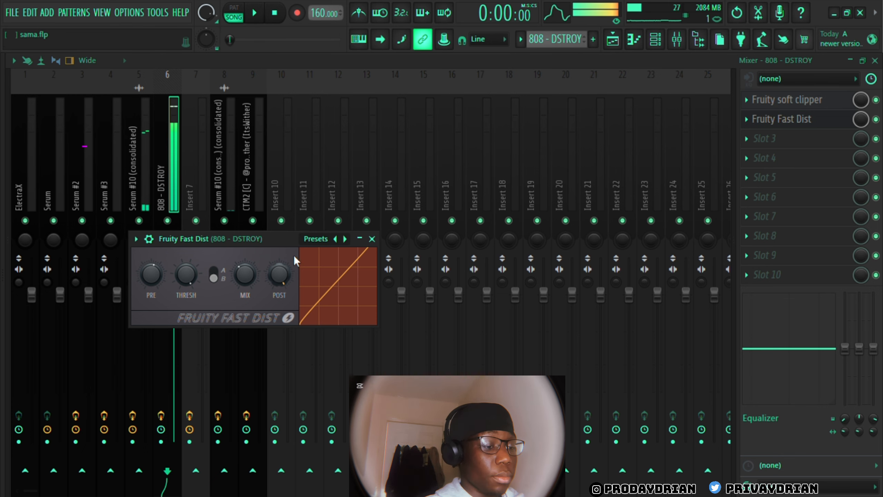
key(F6)
click(137, 151)
click(16, 152)
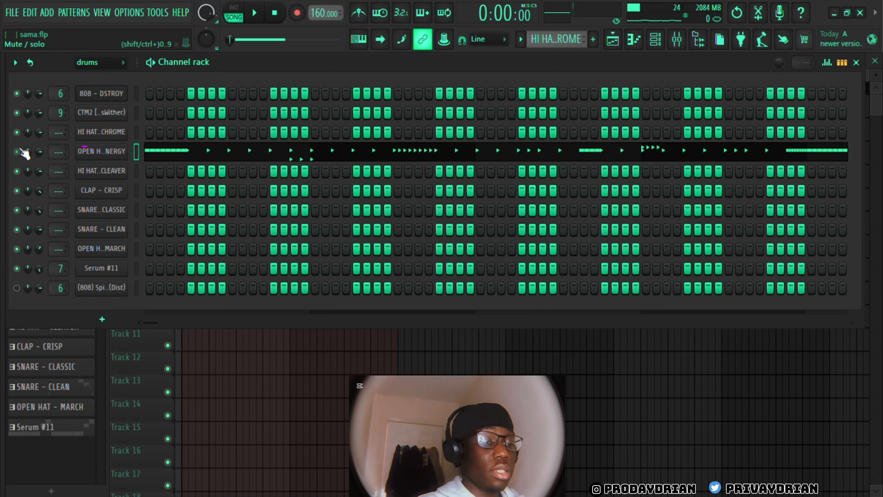
click(136, 132)
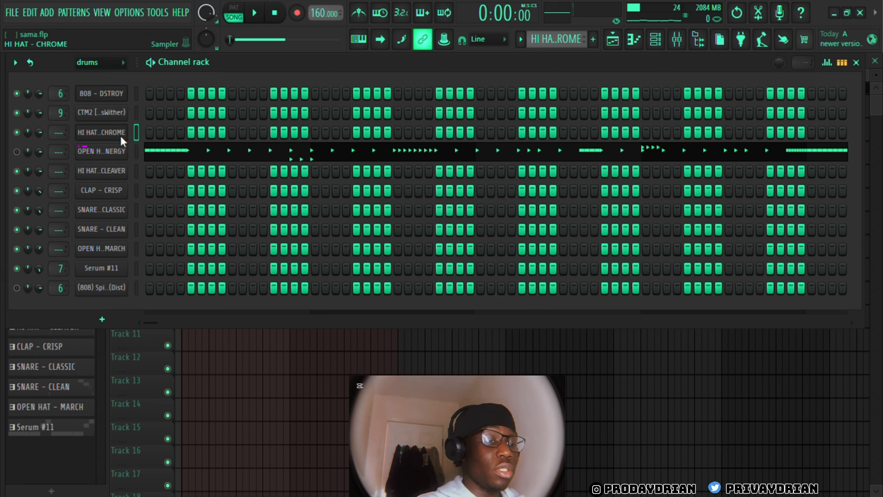
key(space)
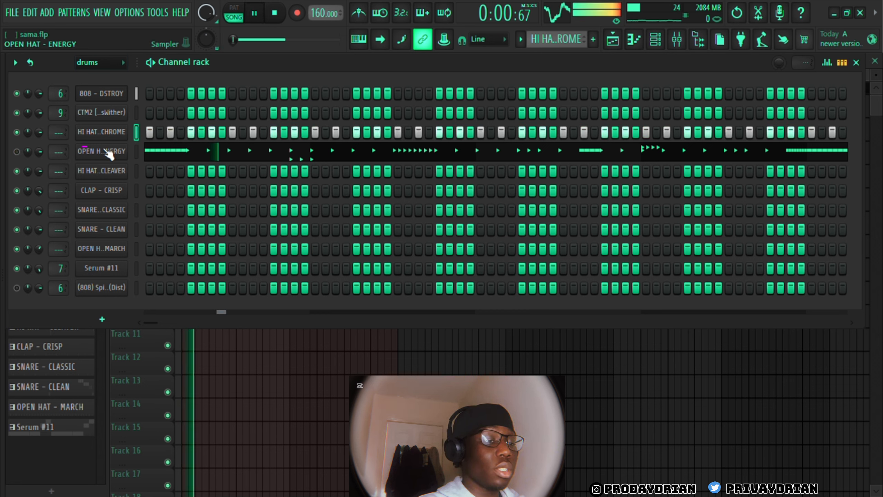
key(space)
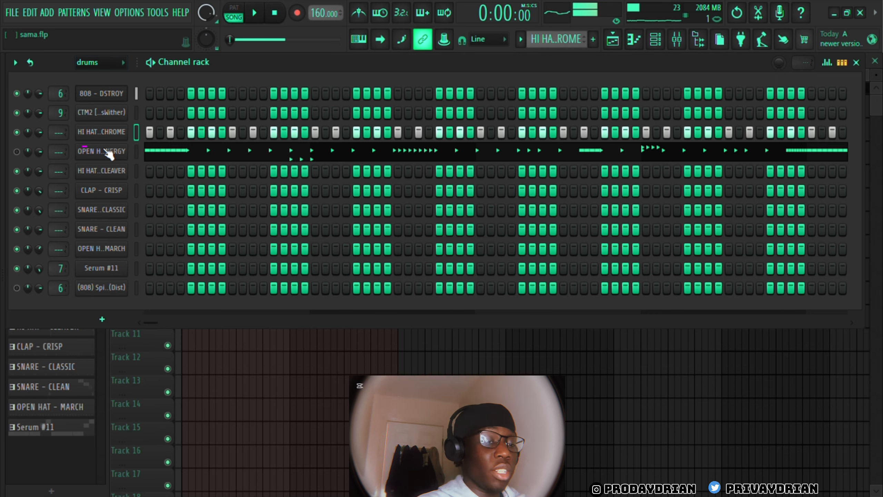
Draw a one-beat C5 note at the start of HI HAT - CHROME, chop it into a fast roll, and play it
key(F7)
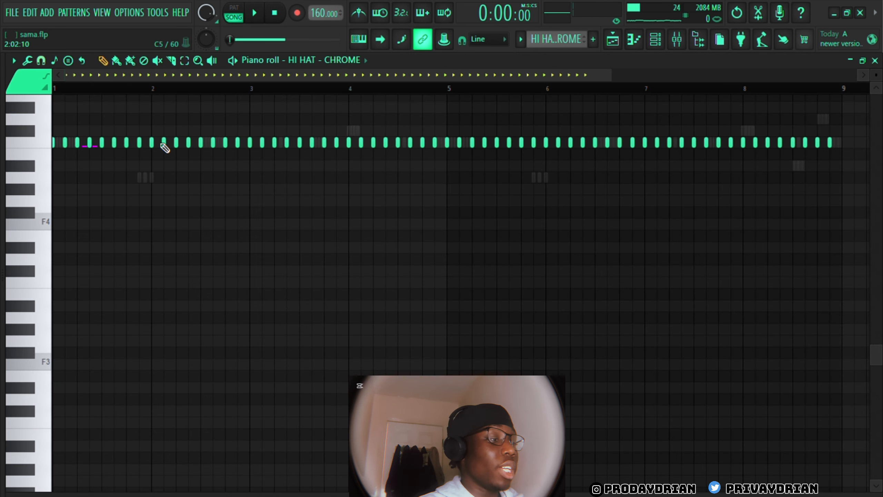
drag(619, 79, 224, 111)
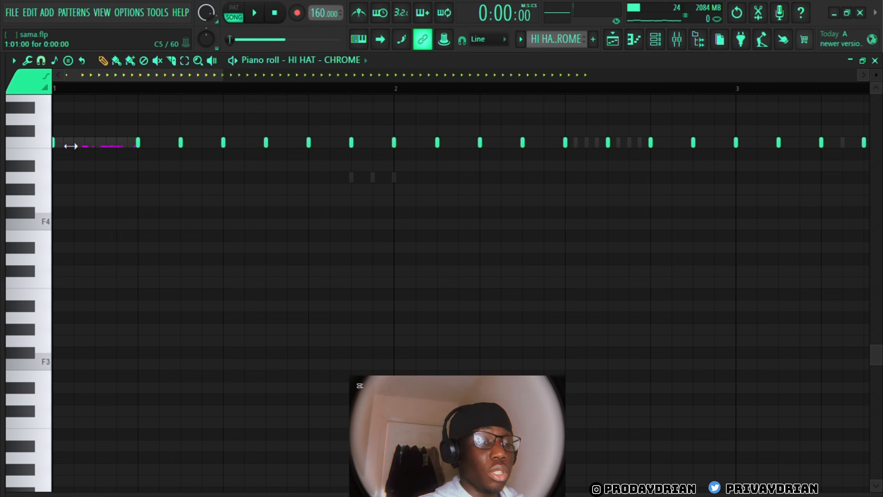
mouse_move(70, 146)
mouse_down()
mouse_move(135, 170)
mouse_move(128, 155)
mouse_up()
ctrl+drag(99, 114, 100, 188)
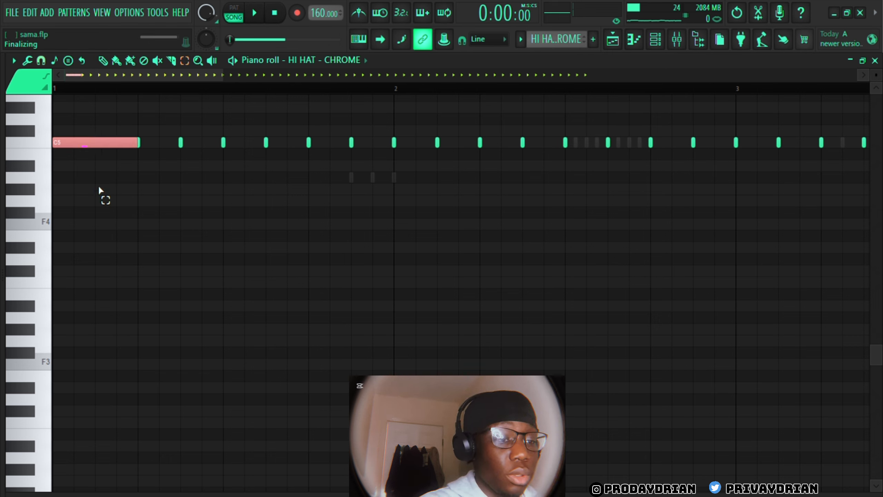
key(alt+u)
key(space)
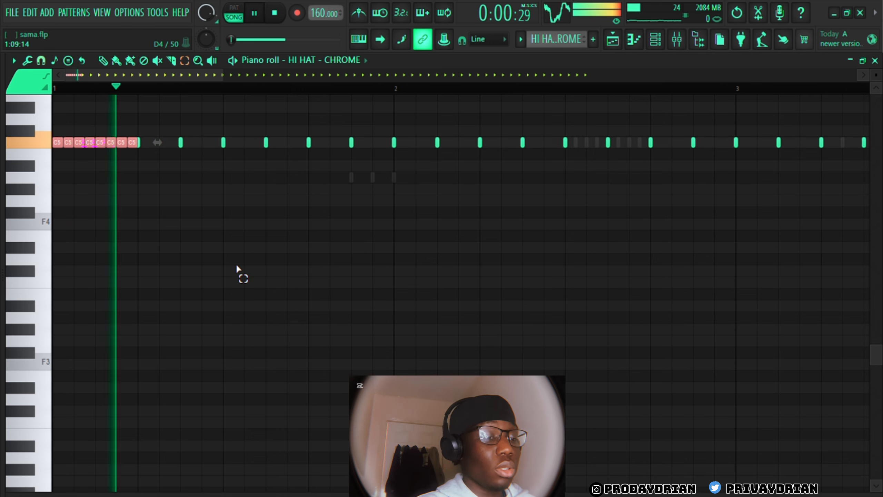
key(space)
Move the hi-hat notes from the OPEN HAT - ENERGY channel to HI HAT - CHROME and play through the eight-bar pattern
key(Down)
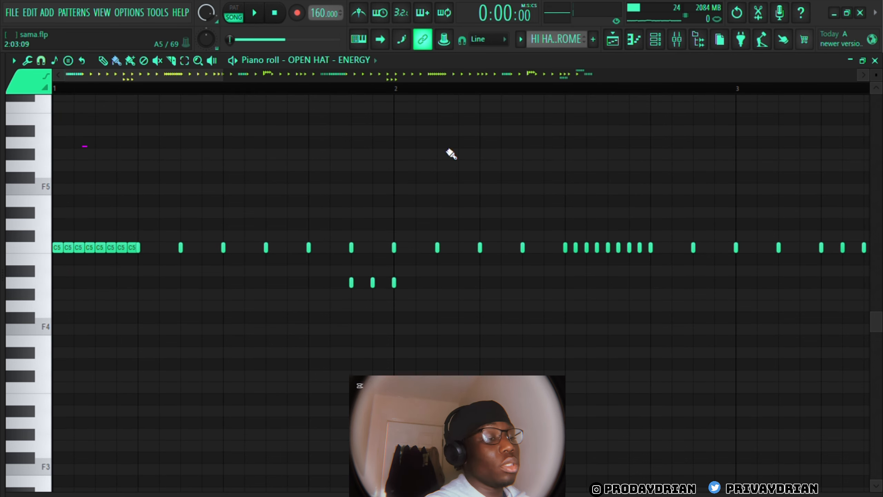
click(662, 44)
click(203, 138)
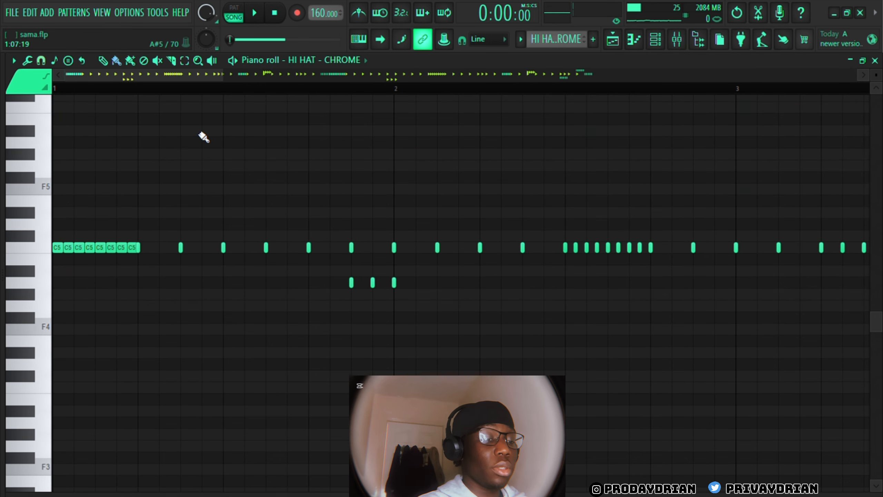
key(space)
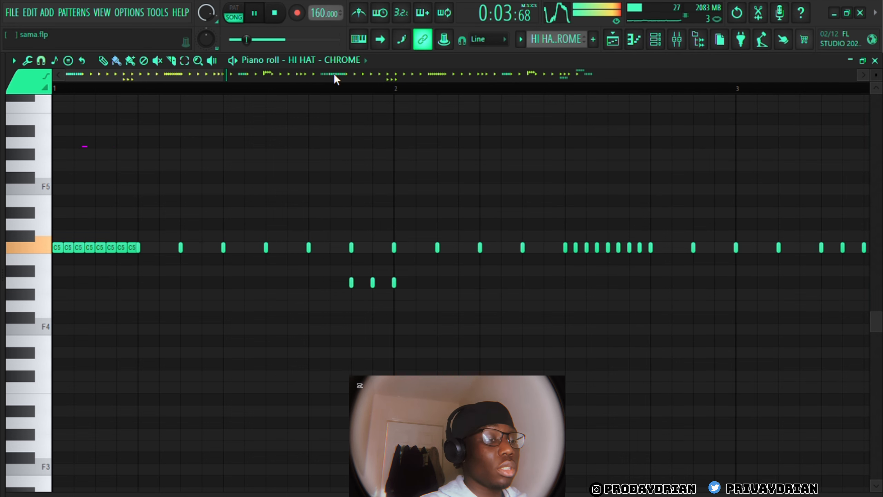
drag(225, 72, 615, 129)
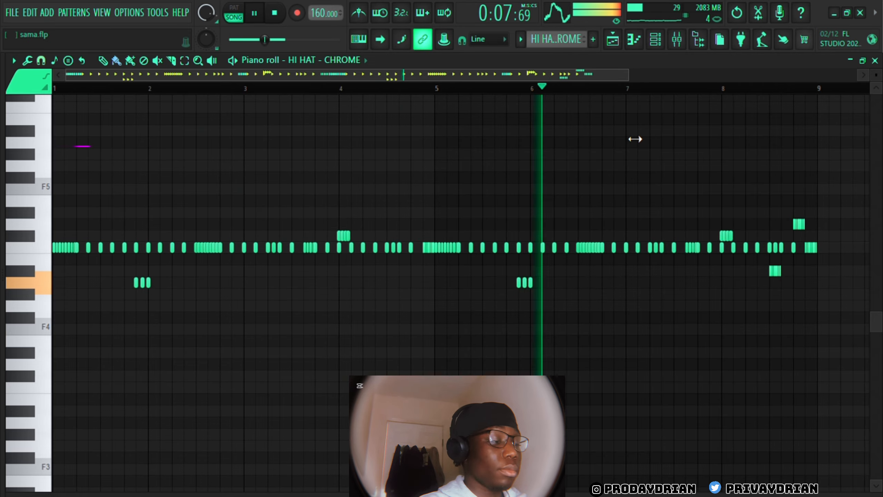
click(875, 61)
key(space)
right_click(360, 432)
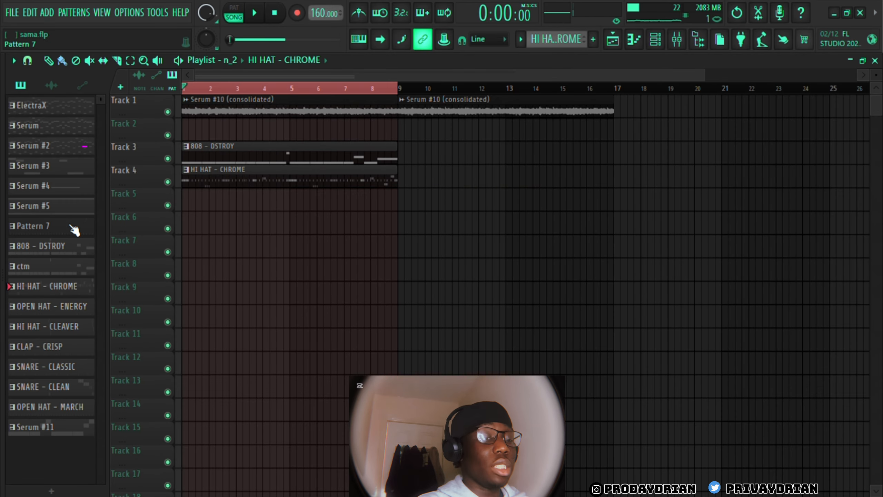
Place the OPEN HAT - ENERGY pattern at bar 1 of Track 5, view its notes, and play it with the beat
drag(56, 314, 247, 201)
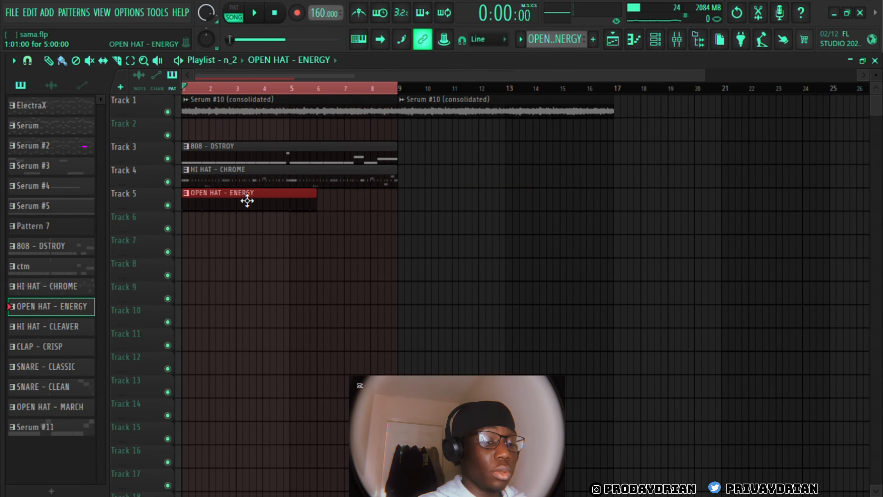
click(655, 39)
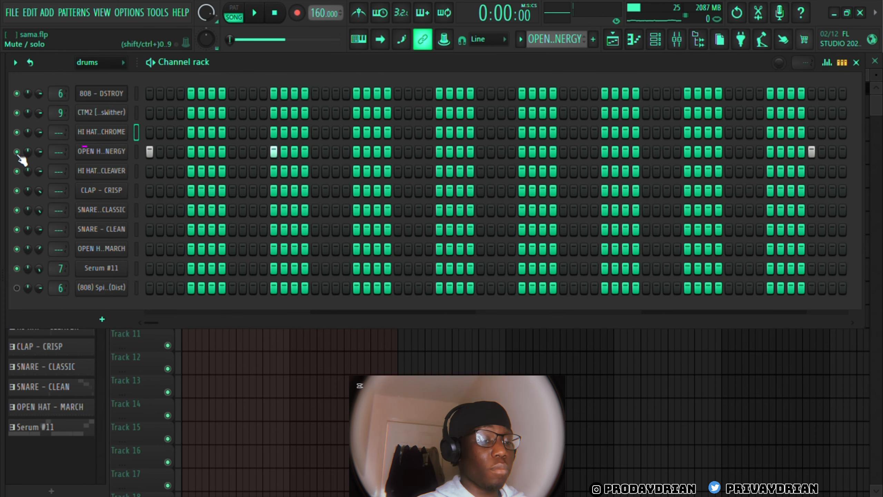
click(147, 154)
key(space)
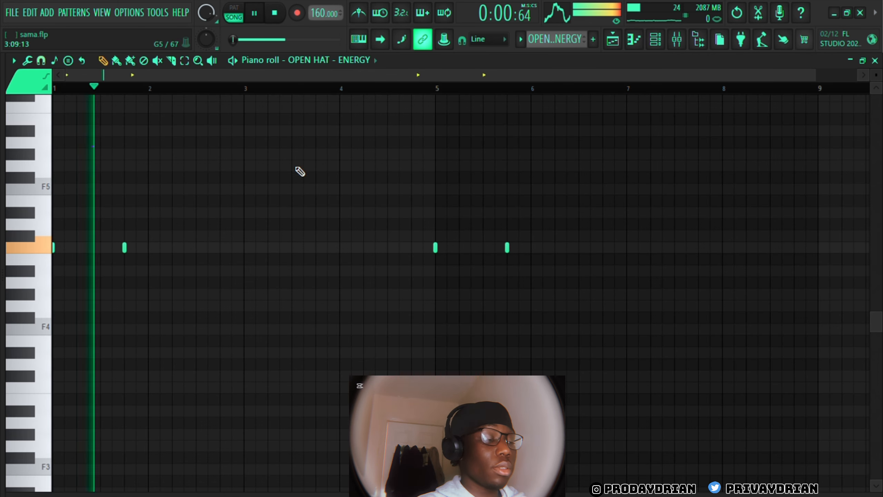
key(space)
click(611, 46)
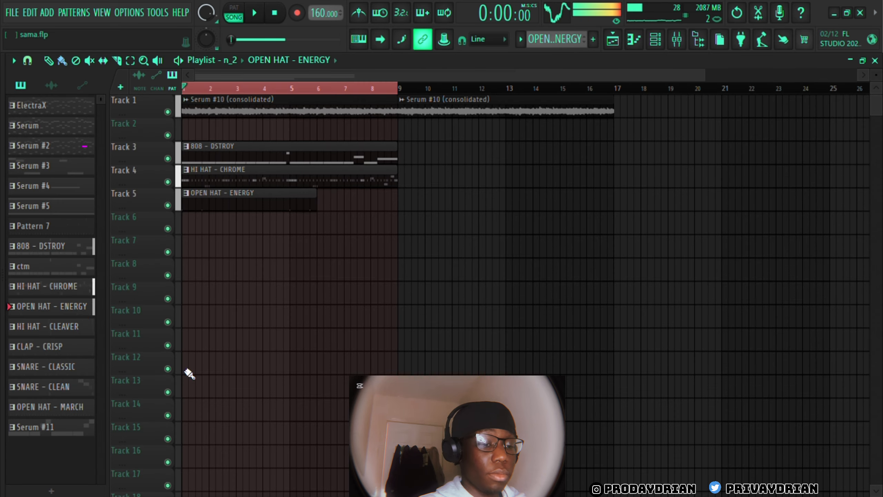
Place the HI HAT - CLEAVER pattern at bar 1 of Track 6 and play it while viewing its notes
drag(50, 337, 238, 227)
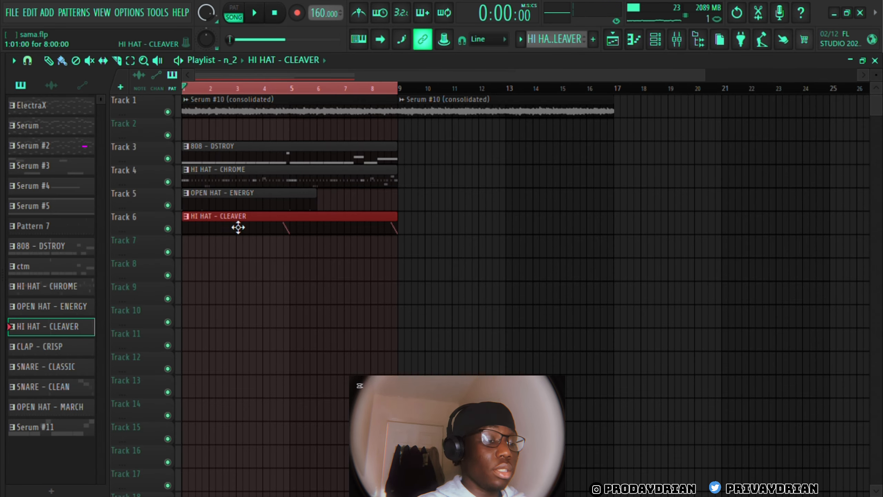
click(656, 39)
click(231, 174)
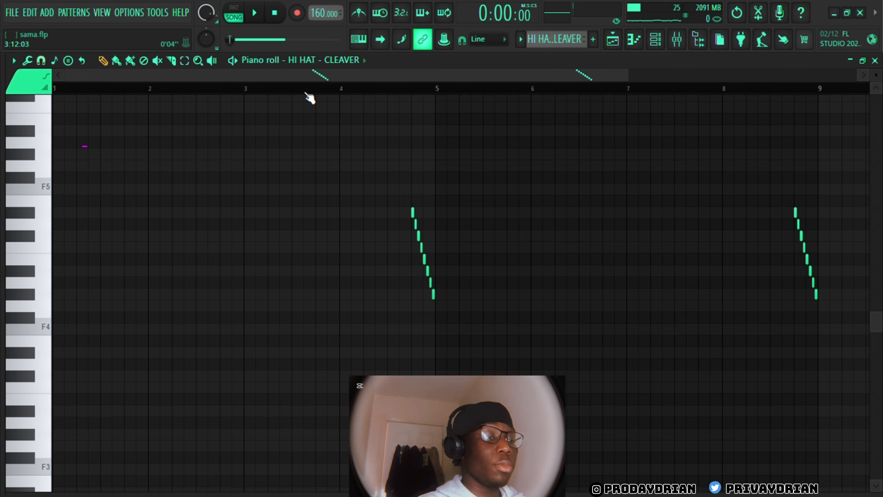
key(space)
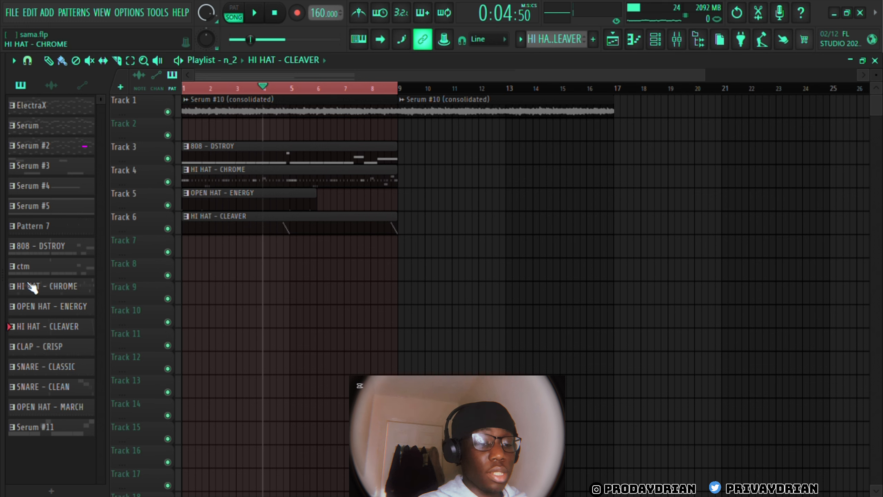
Place the CLAP - CRISP and SNARE - CLASSIC patterns together at bar 1 of Tracks 7 and 8
ctrl+click(43, 353)
ctrl+click(46, 361)
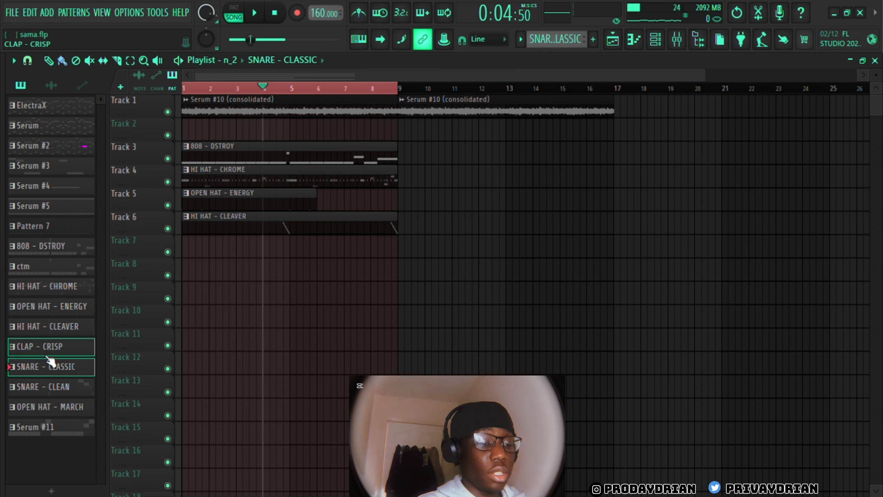
drag(48, 332, 240, 249)
drag(310, 253, 218, 256)
right_click(249, 257)
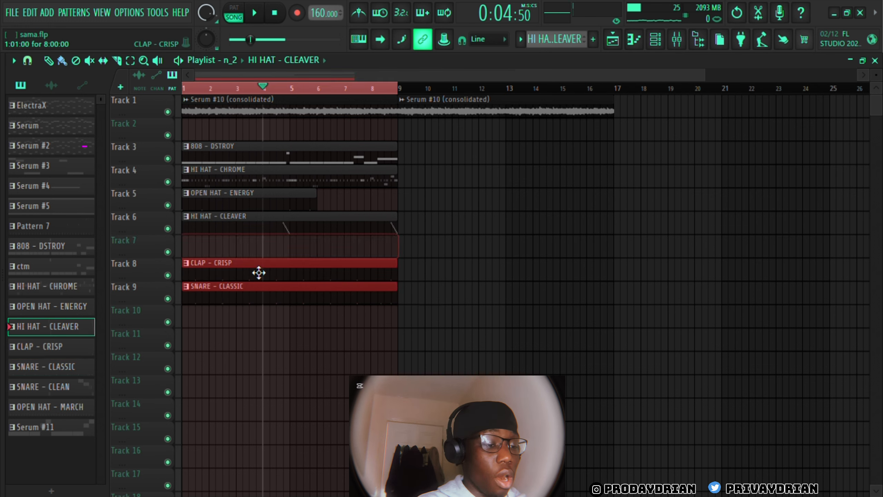
drag(262, 292, 266, 253)
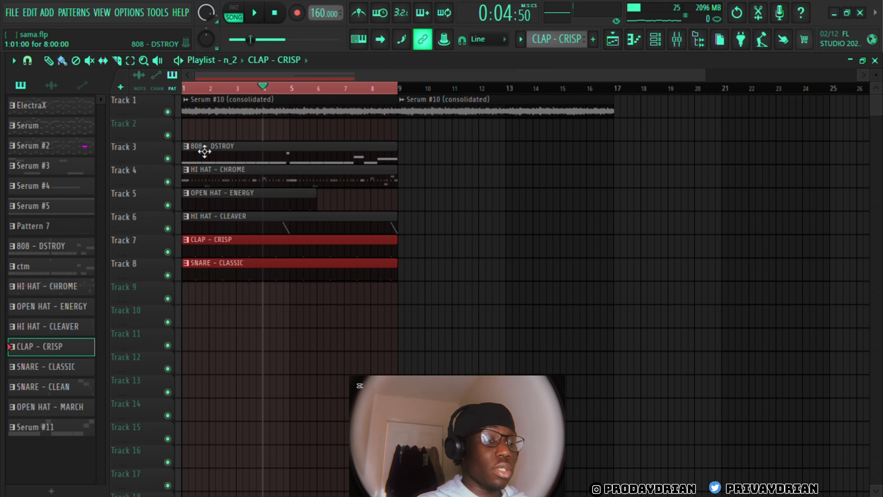
Play the arrangement from bar 1 to hear the clap and classic snare with the other drums
click(195, 90)
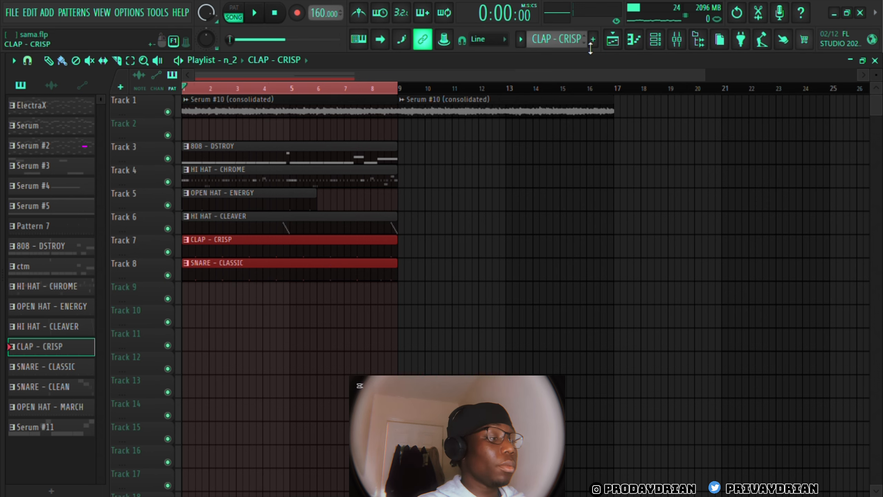
click(655, 40)
key(space)
right_click(294, 398)
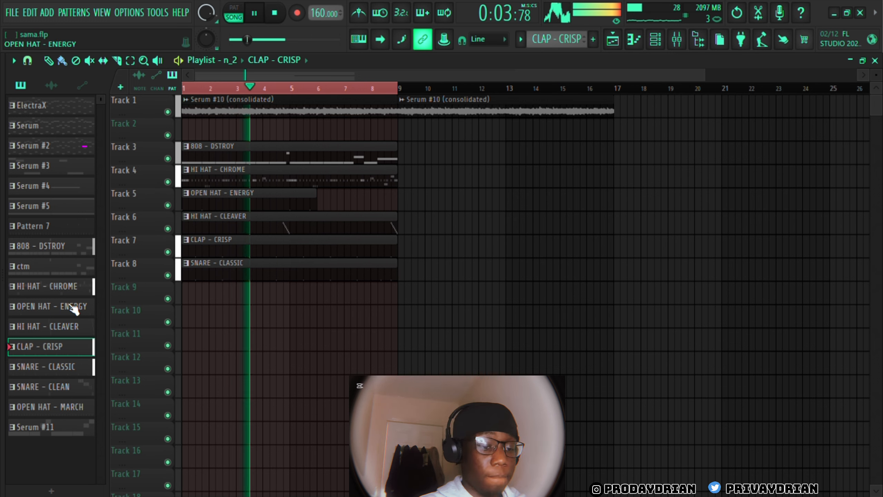
key(space)
Place the SNARE - CLEAN pattern at bar 1 of Track 9 and open its notes in the piano roll
click(57, 384)
click(655, 39)
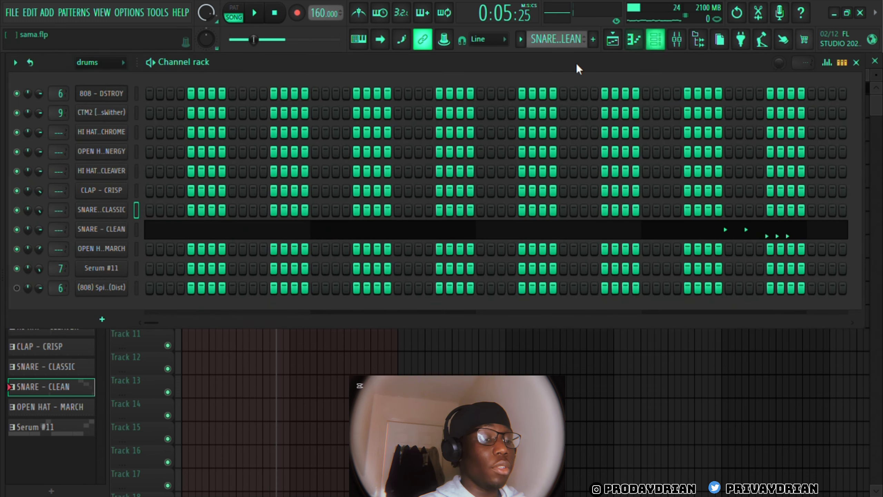
click(197, 230)
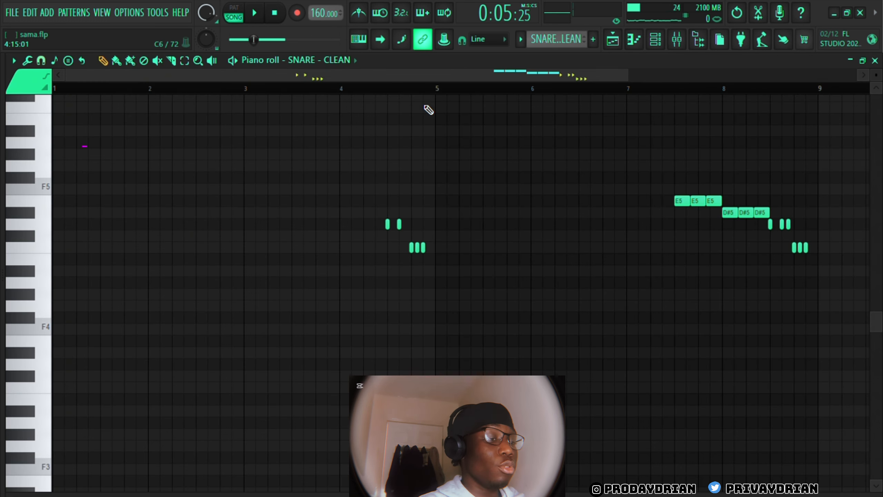
Play the SNARE - CLEAN fills from bar 4 and from the middle of bar 7
key(space)
click(341, 90)
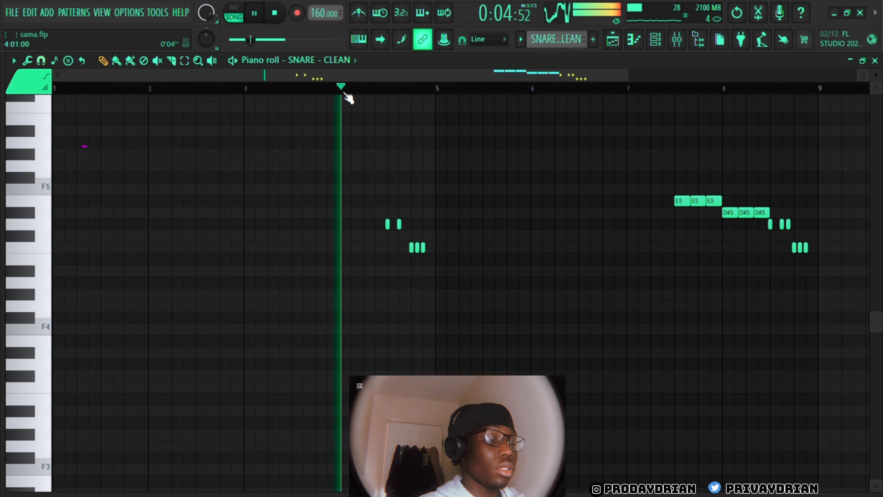
click(676, 89)
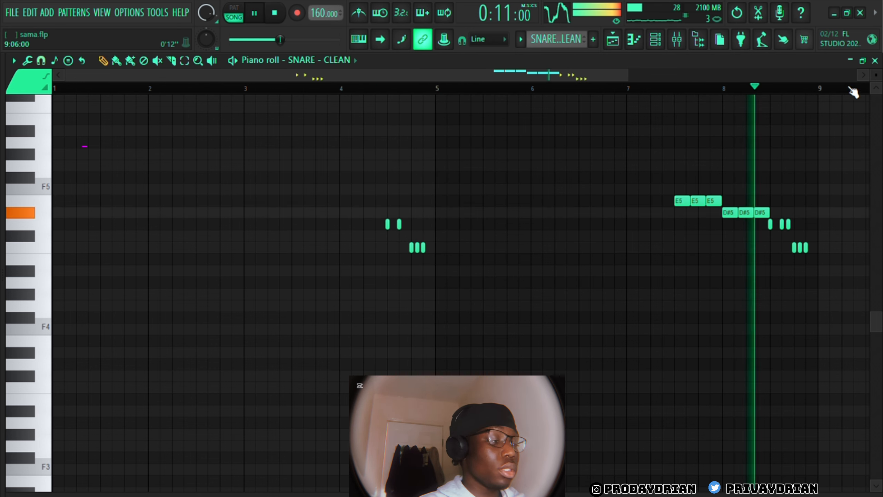
click(876, 62)
right_click(278, 397)
key(space)
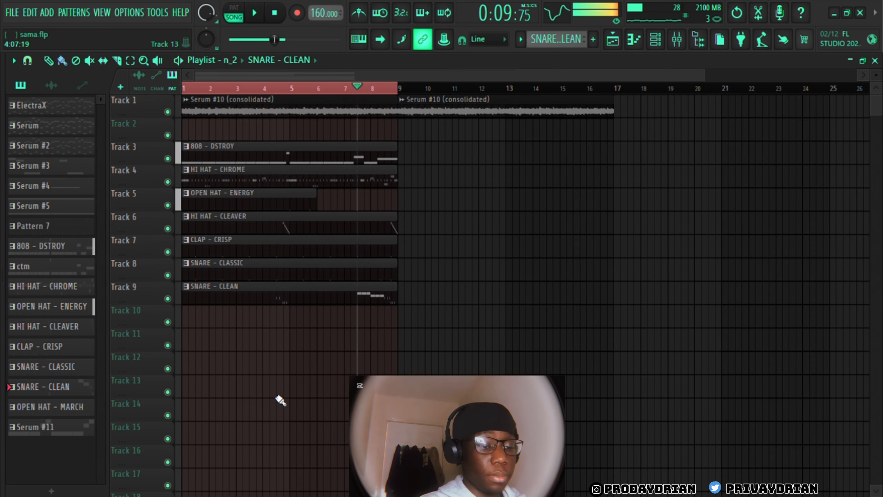
Place the OPEN HAT - MARCH pattern at bar 1 of Track 10 and open its notes and velocities in the piano roll
drag(52, 407, 220, 314)
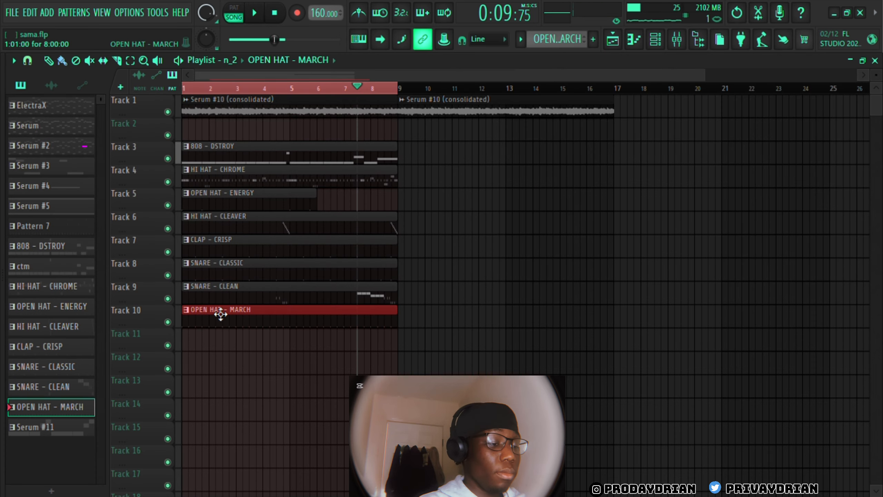
click(655, 41)
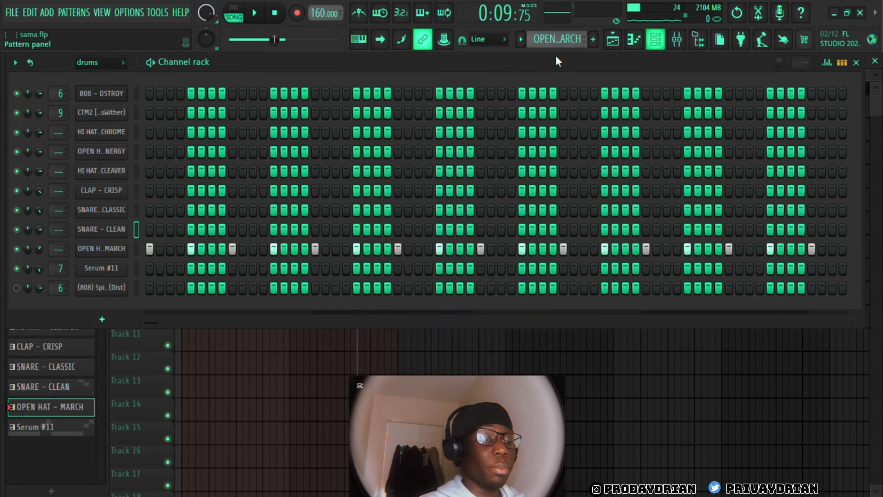
click(110, 250)
key(F7)
key(F6)
click(107, 255)
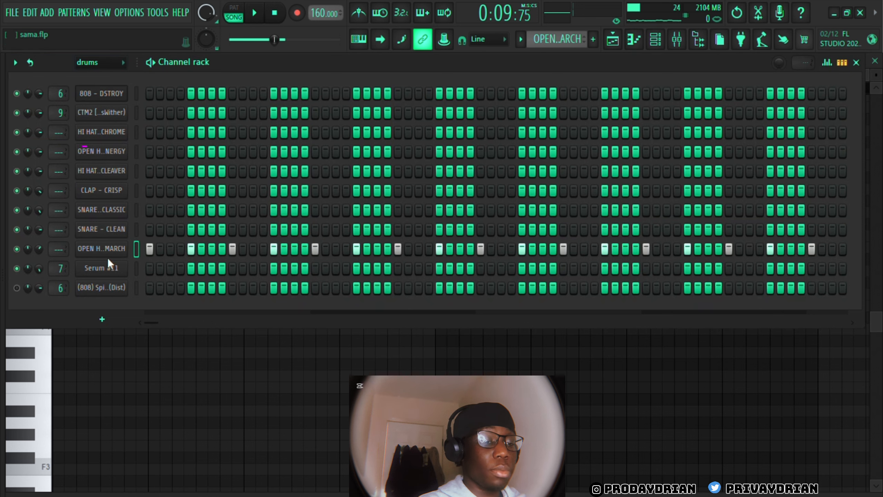
key(F6)
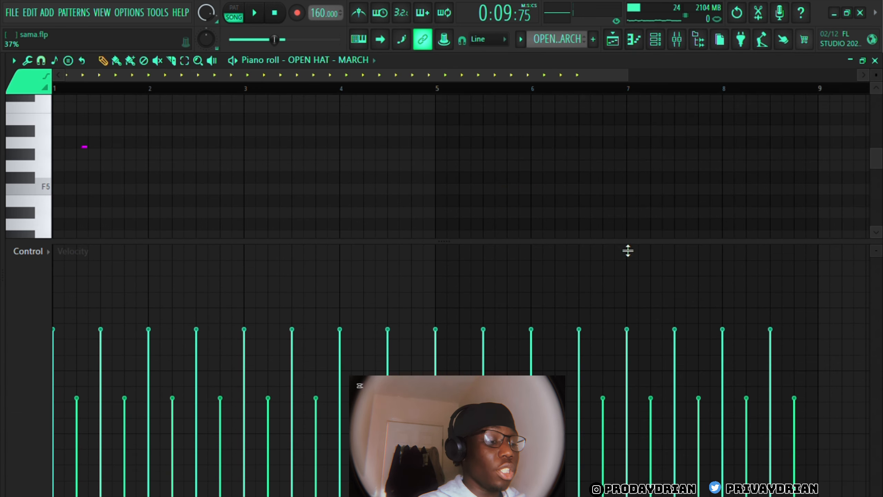
Review the OPEN HAT - MARCH notes in the piano roll, solo Track 10 and play it from bar 1
scroll(405, 165, down, 3)
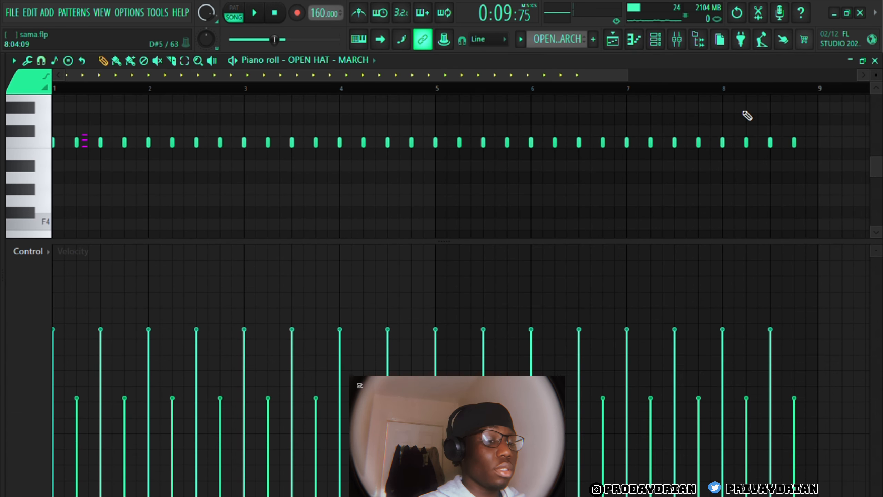
key(space)
key(F6)
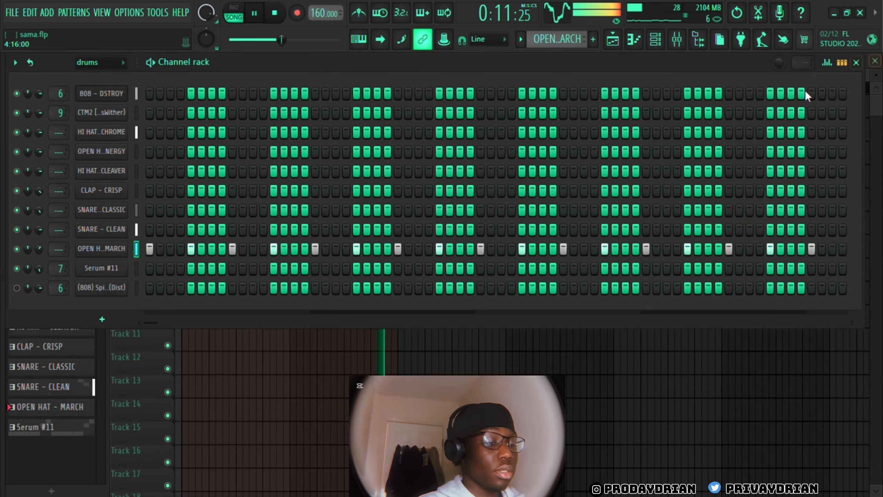
key(F6)
key(space)
right_click(171, 323)
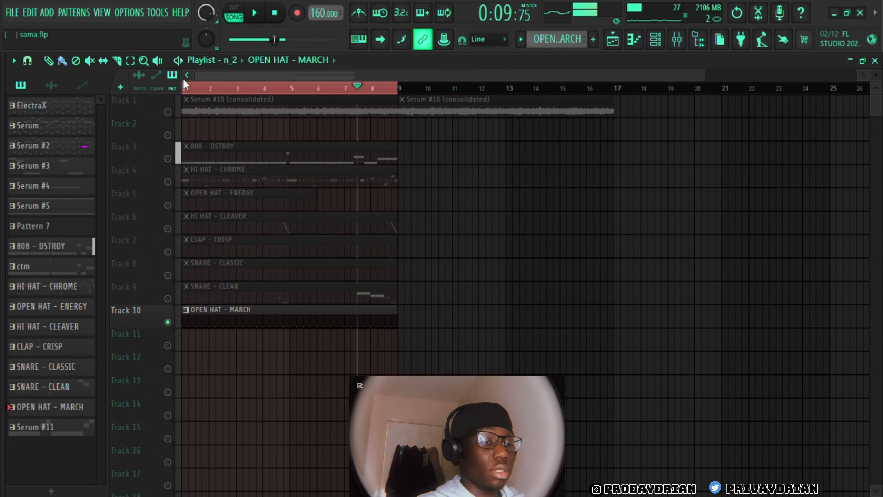
click(185, 85)
key(space)
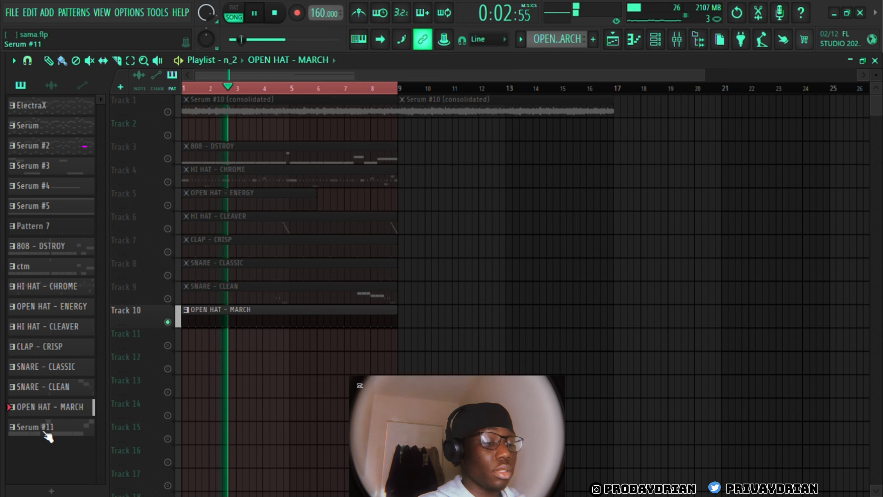
key(space)
Place the Serum #11 pattern at bar 1 of Track 11 and play it together with the unmuted melody on Track 1
drag(48, 436, 182, 344)
key(space)
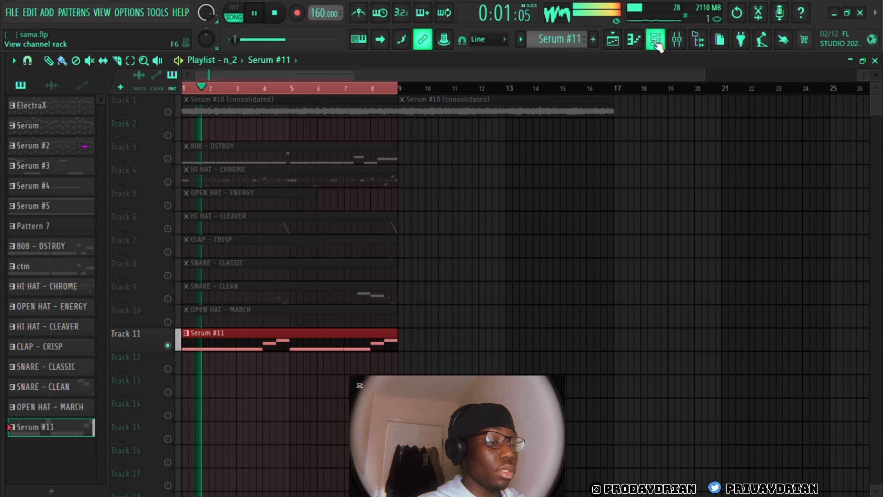
key(space)
click(168, 112)
key(space)
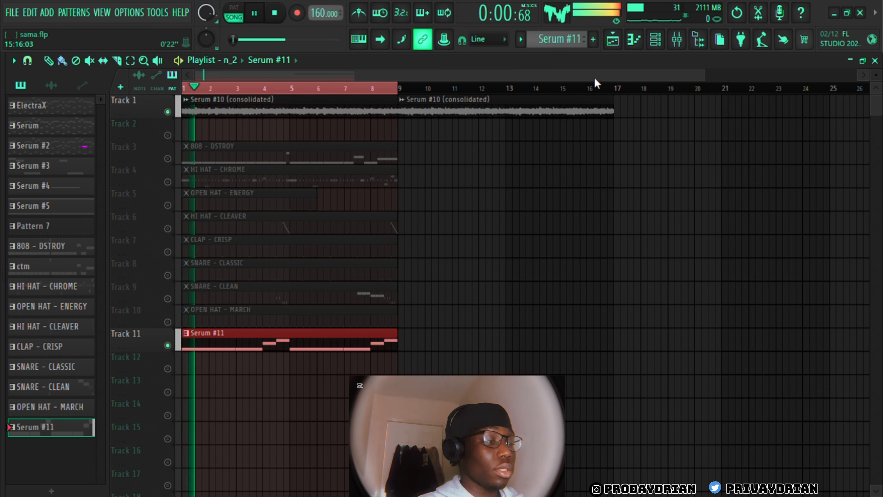
click(662, 41)
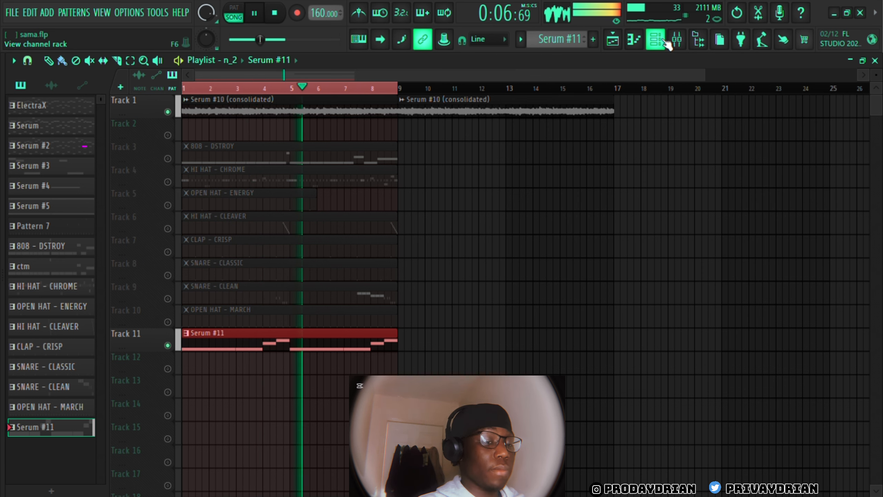
key(space)
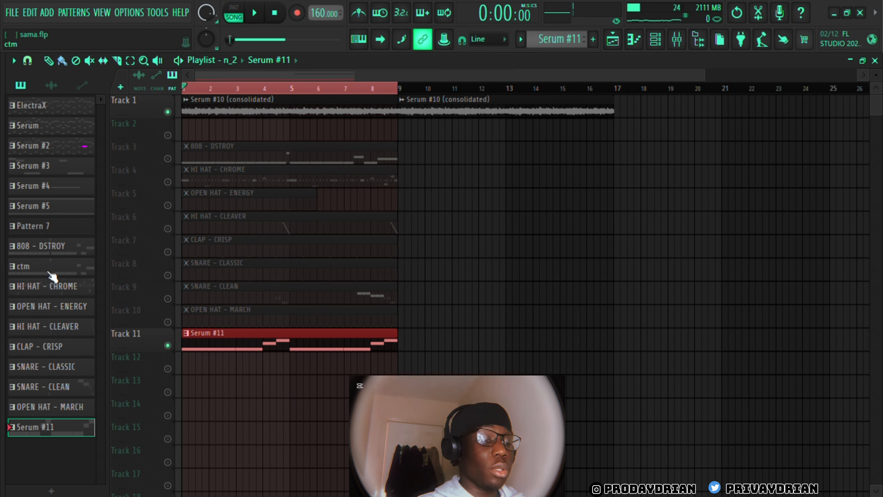
Place the ctm pattern at bar 1 of Track 12 and check its CTM2 channel and the neighbouring melody insert in the mixer
drag(49, 272, 179, 352)
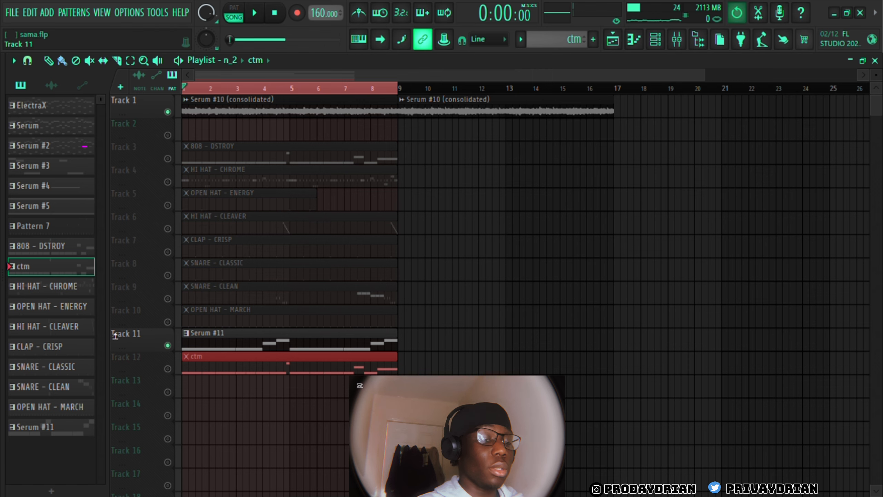
key(F6)
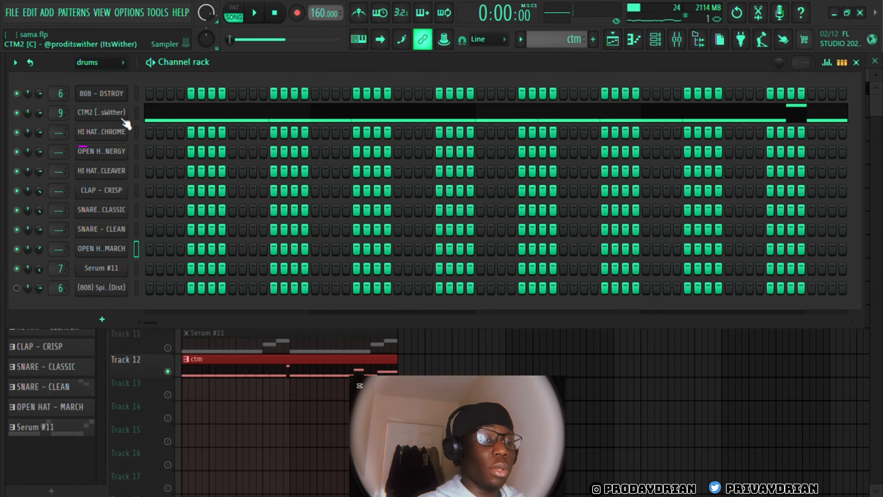
double_click(63, 117)
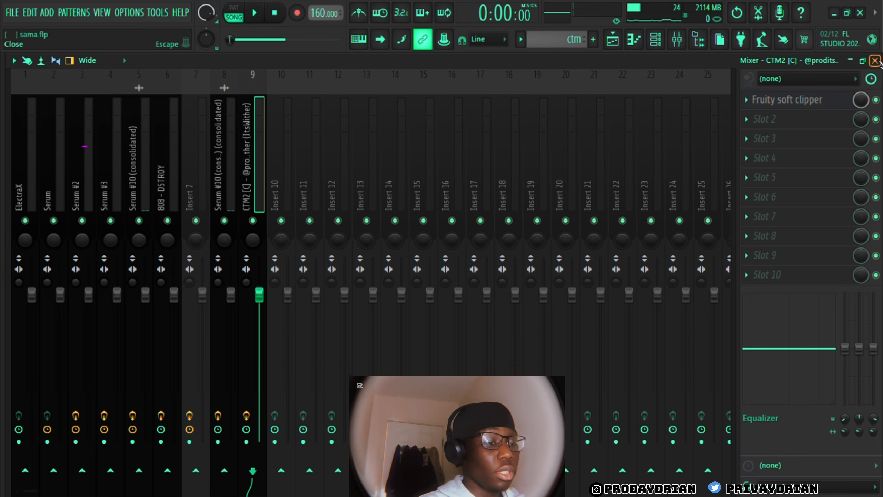
click(224, 168)
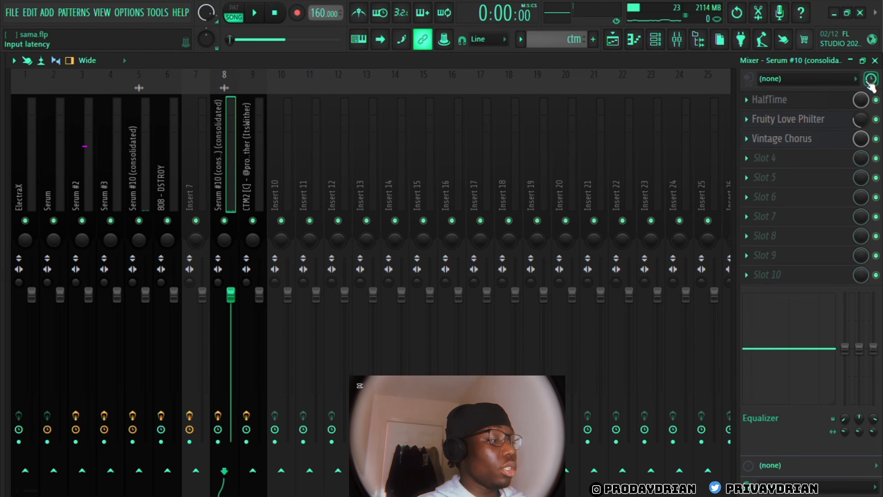
click(876, 61)
Play the ctm pattern with the Track 1 melody while viewing the CTM2 notes in an enlarged piano roll note area
key(space)
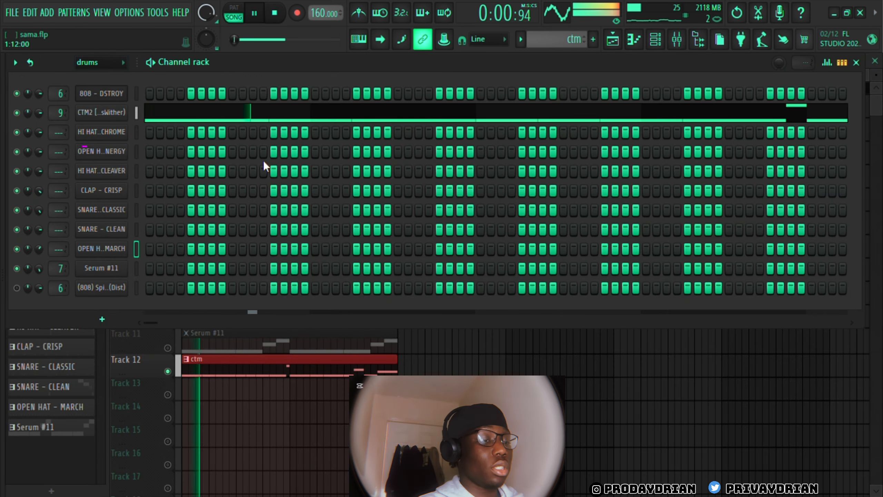
click(289, 119)
scroll(398, 205, up, 4)
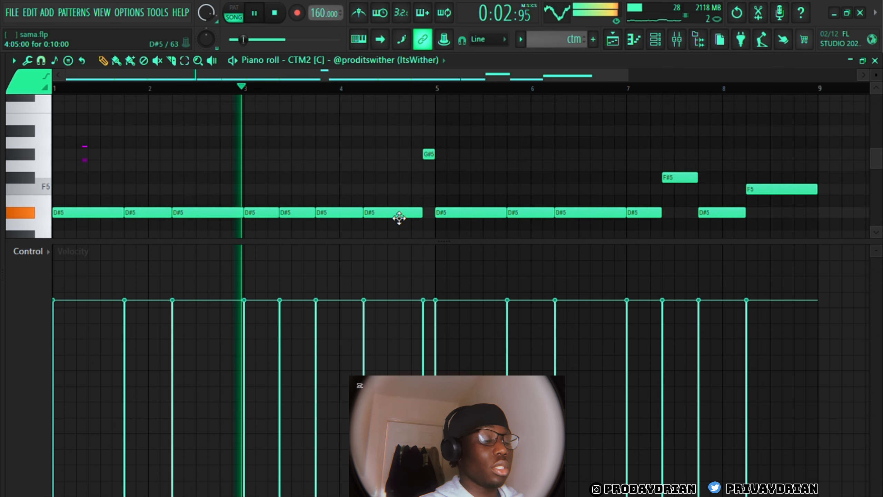
drag(484, 250, 484, 466)
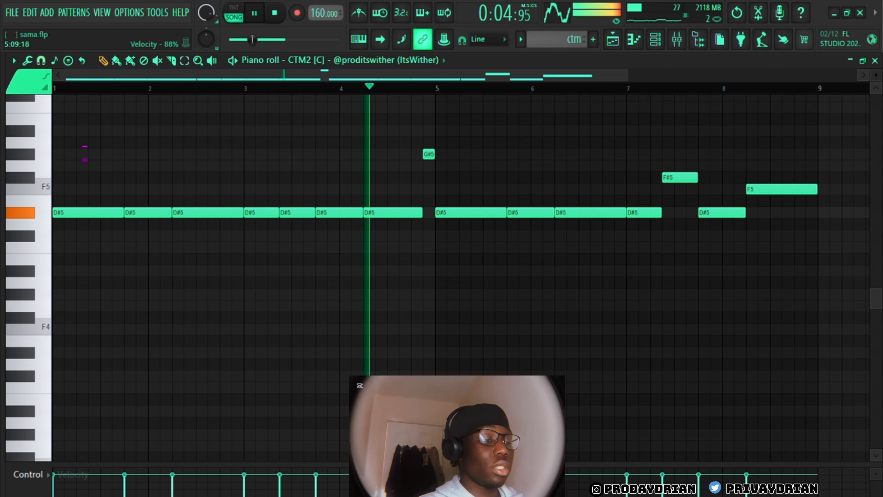
click(875, 60)
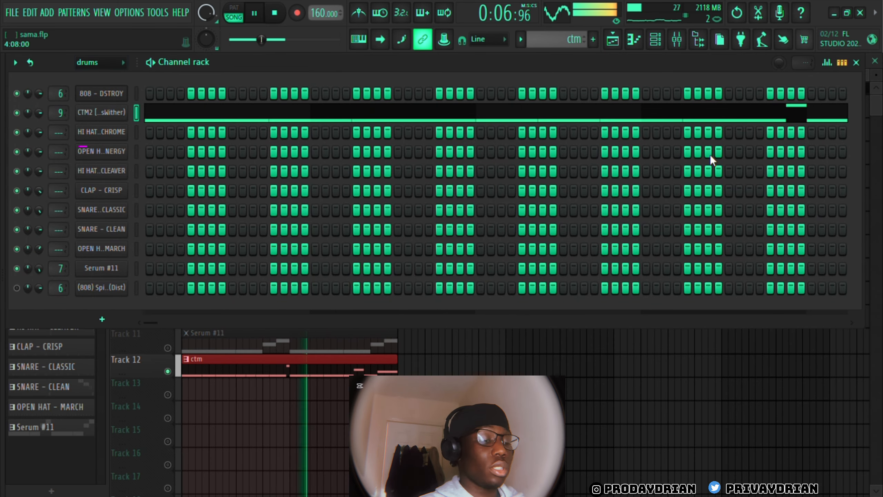
click(544, 413)
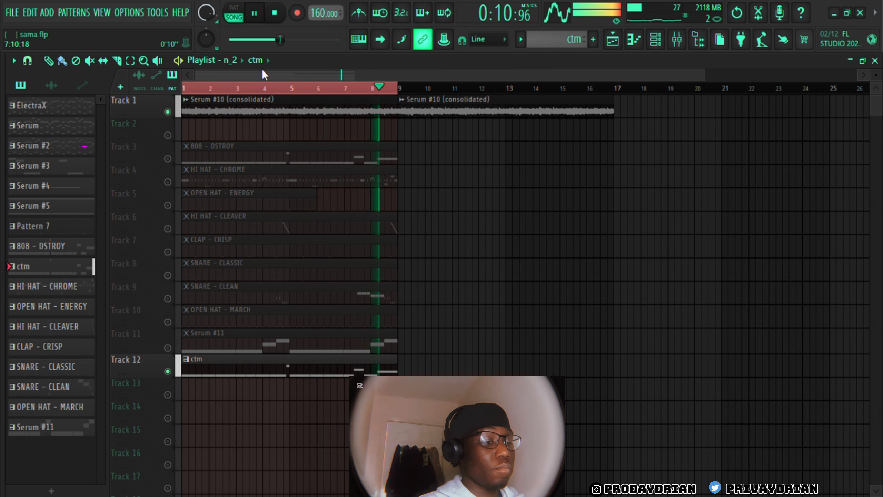
key(space)
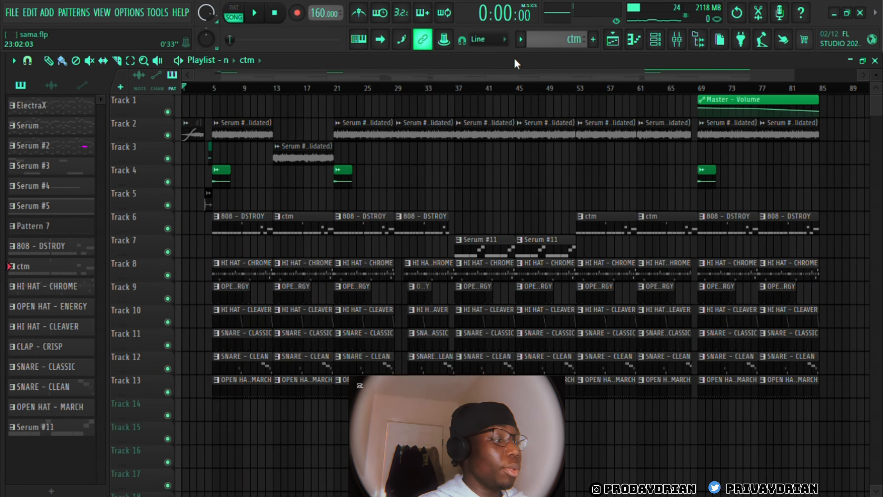
In the full arrangement, size a Serum #10 (consolidated) clip on Track 1 to span bar 1 to bar 5 and consolidate it
drag(797, 80, 279, 126)
drag(470, 126, 223, 74)
drag(648, 101, 399, 123)
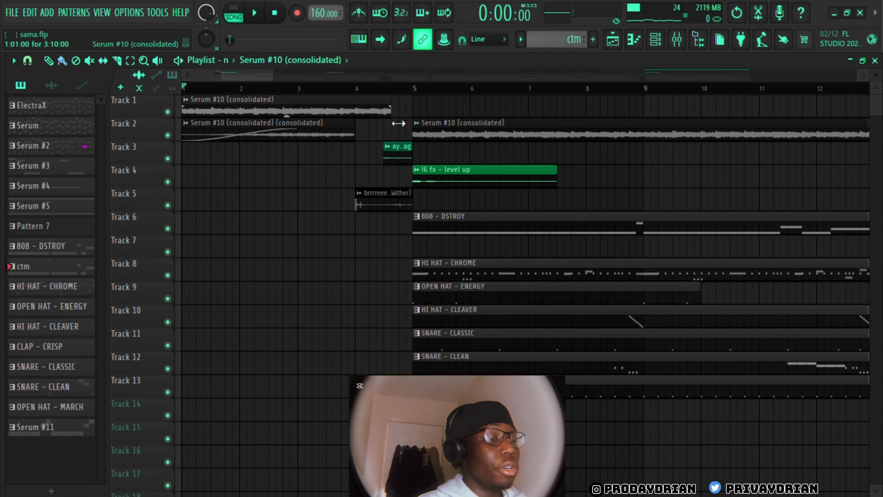
ctrl+click(351, 109)
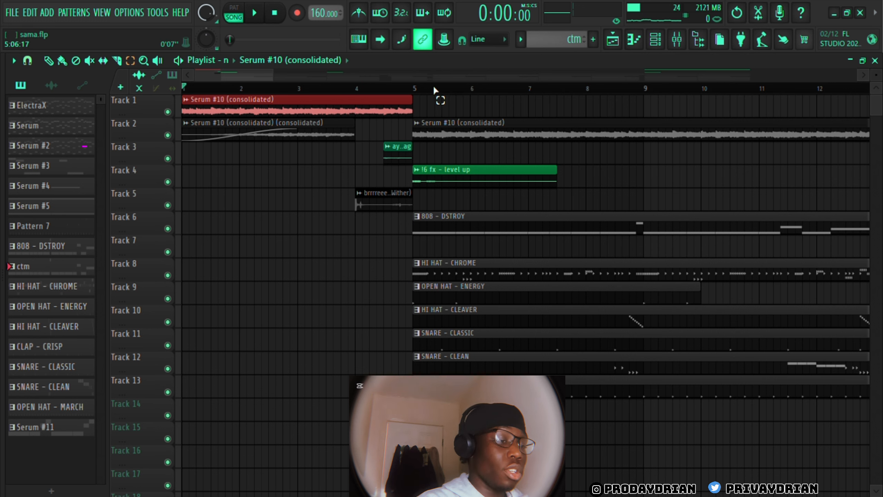
key(ctrl+alt+c)
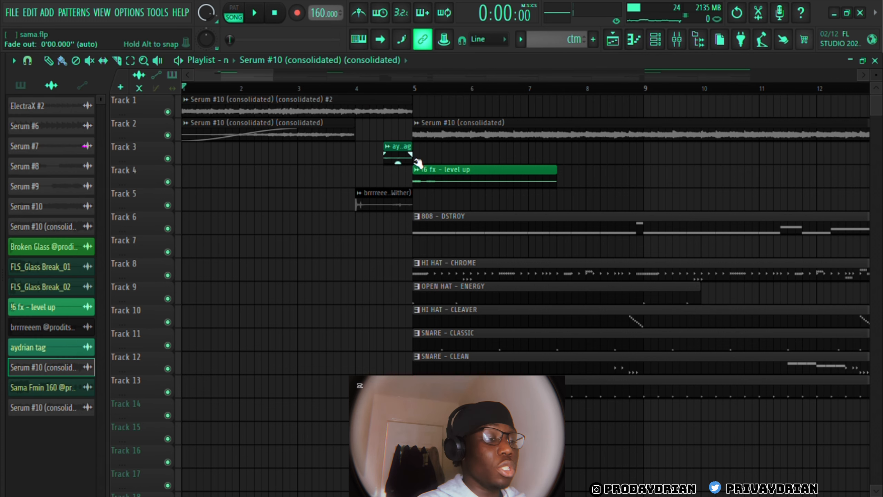
Open the new clip's channel settings and examine the HalfTime, Fruity Love Philter and Vintage Chorus effects on mixer insert 8
double_click(341, 106)
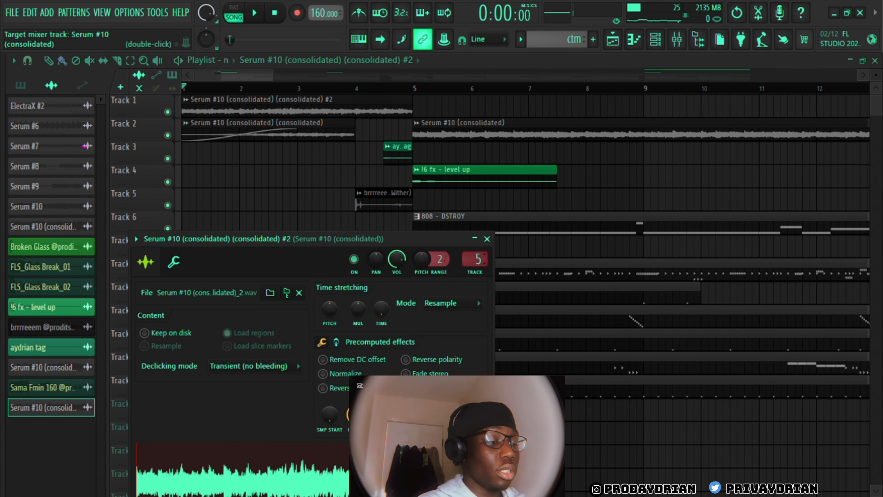
double_click(486, 263)
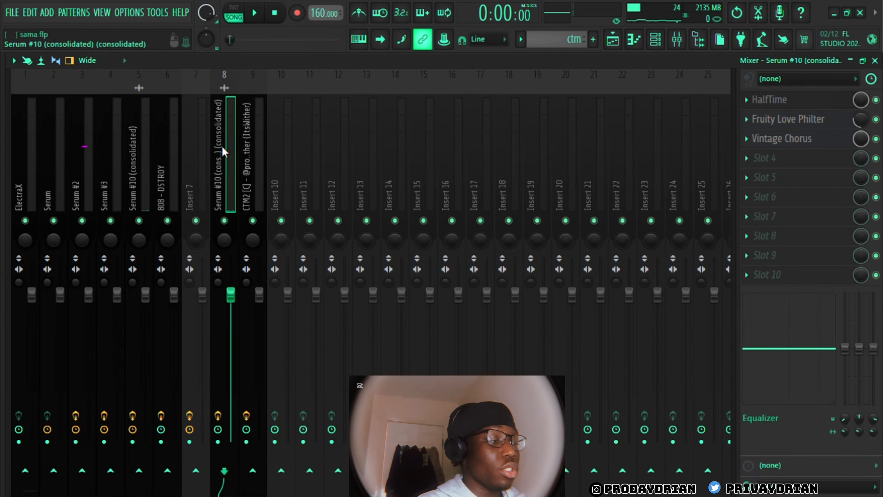
click(802, 99)
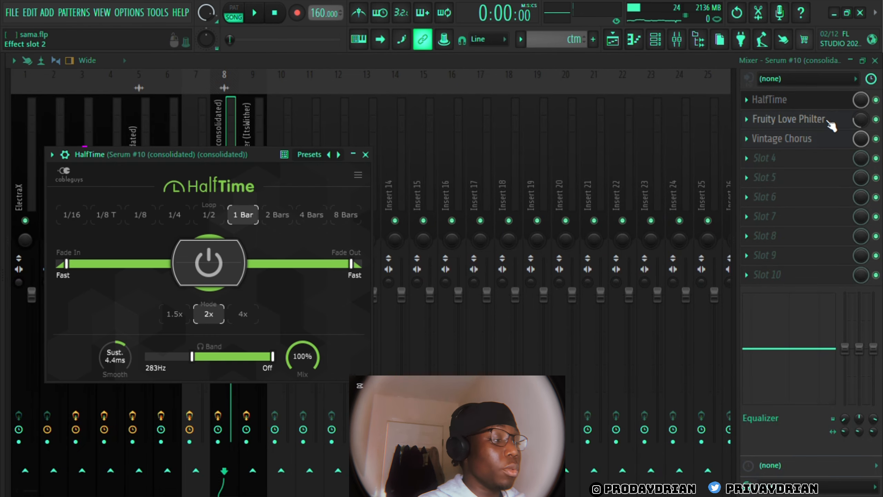
click(827, 122)
click(829, 143)
click(833, 144)
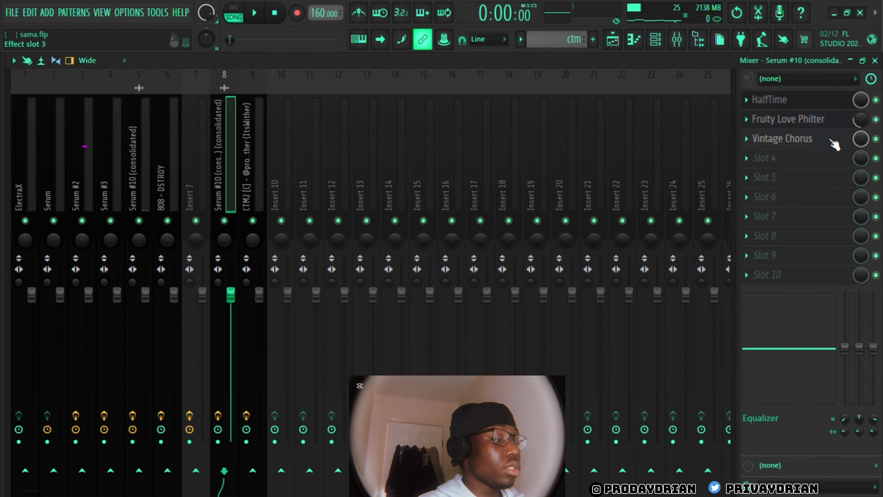
key(F9)
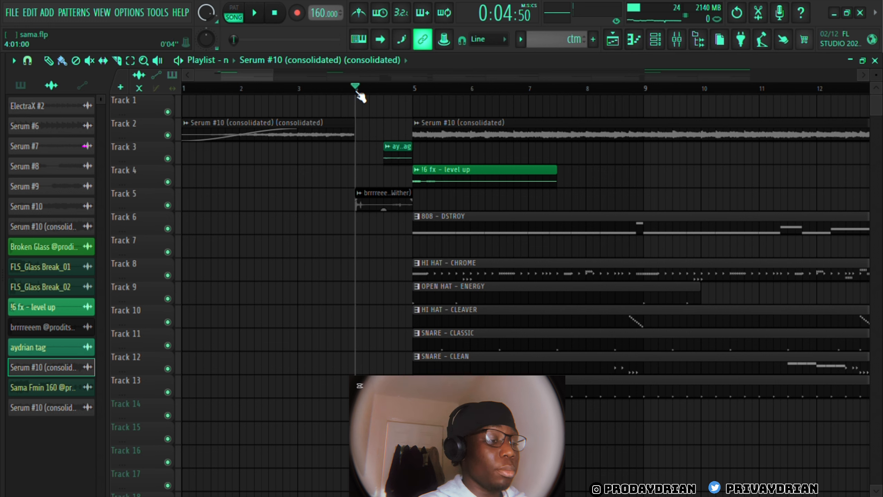
Solo the brrrreeem effect on Track 5 and play from bar 4, adding the producer tag on Track 3 and the level up effect on Track 4
ctrl+click(168, 204)
key(space)
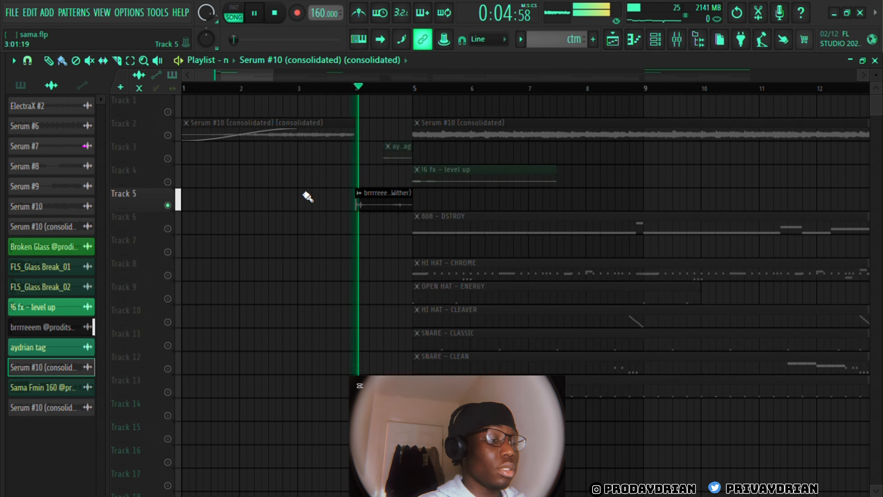
key(space)
key(space)
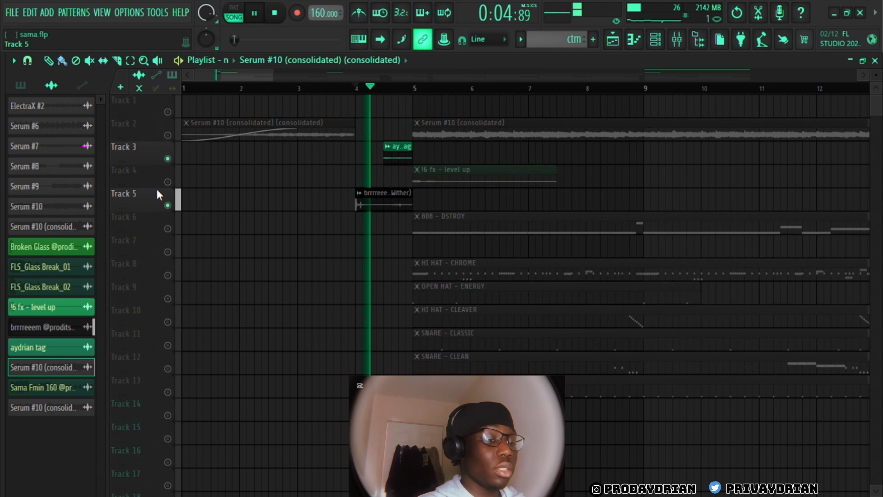
click(168, 181)
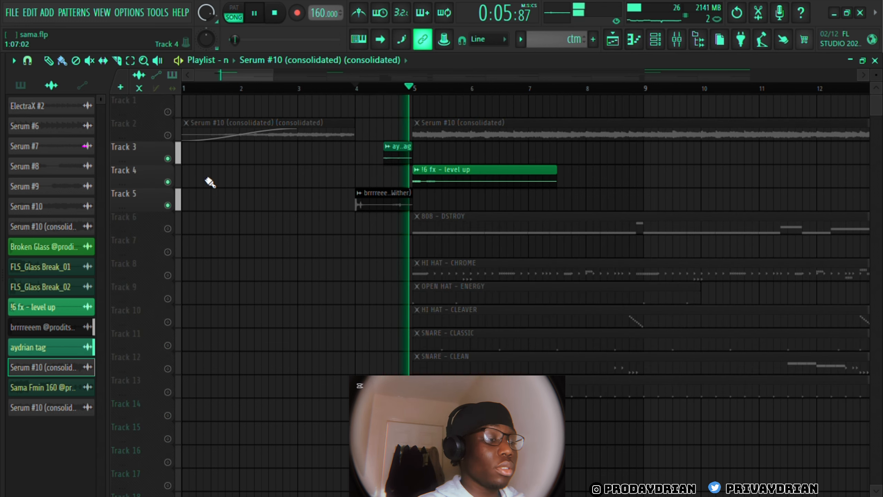
key(space)
Reactivate all tracks and play the full arrangement from the intro at bar 1
ctrl+click(168, 135)
ctrl+click(168, 134)
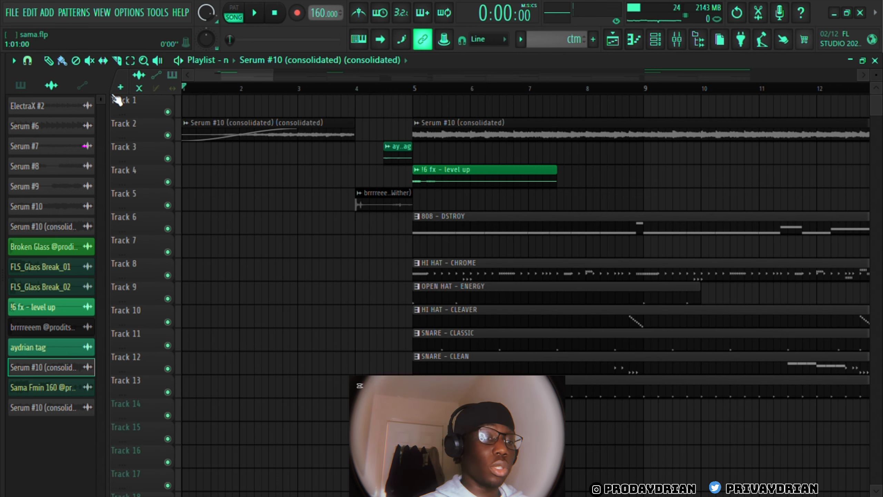
drag(275, 75, 220, 83)
key(space)
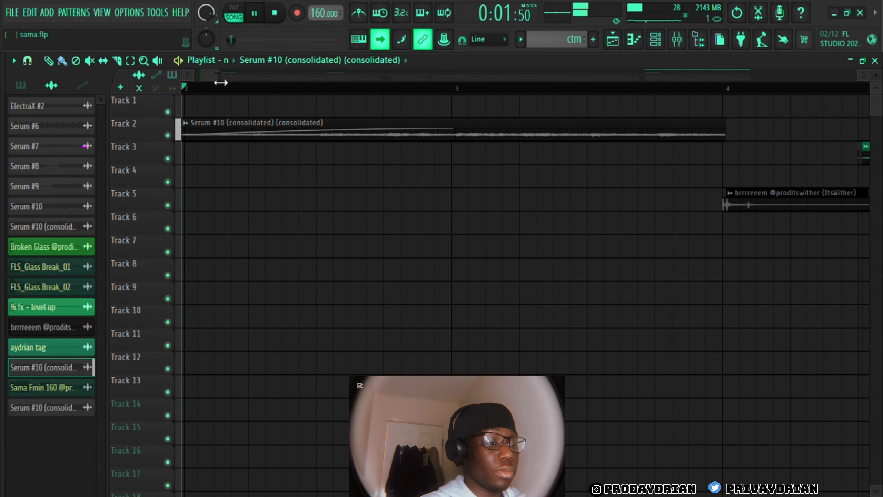